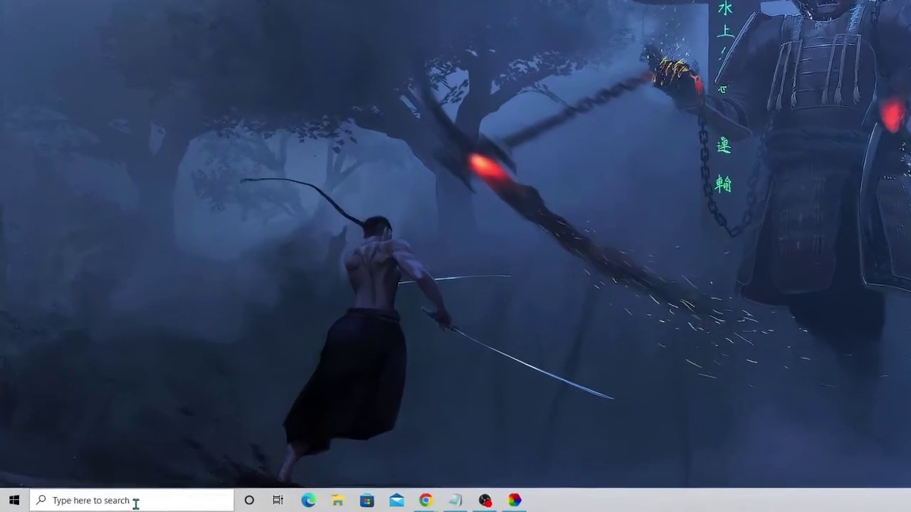
# Search Windows for cmd and run Command Prompt as administrator.
pyautogui.click(108, 504)
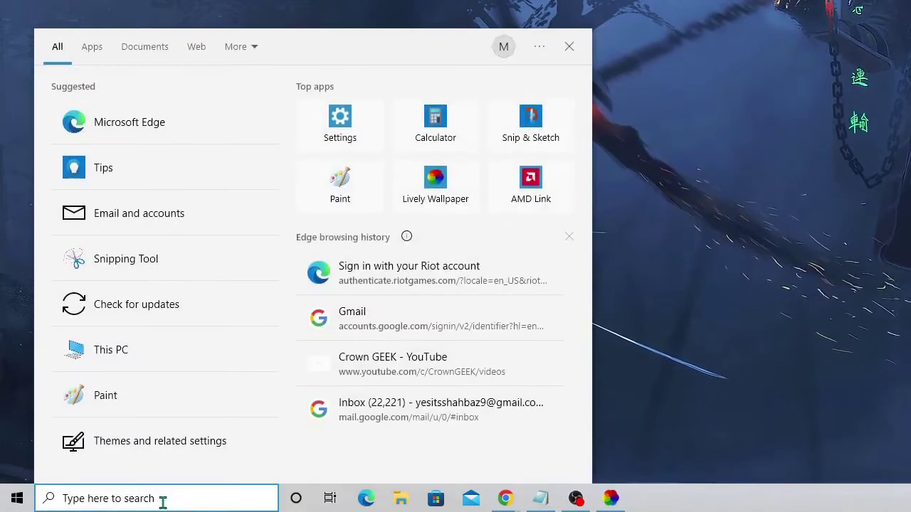
pyautogui.write('cmd')
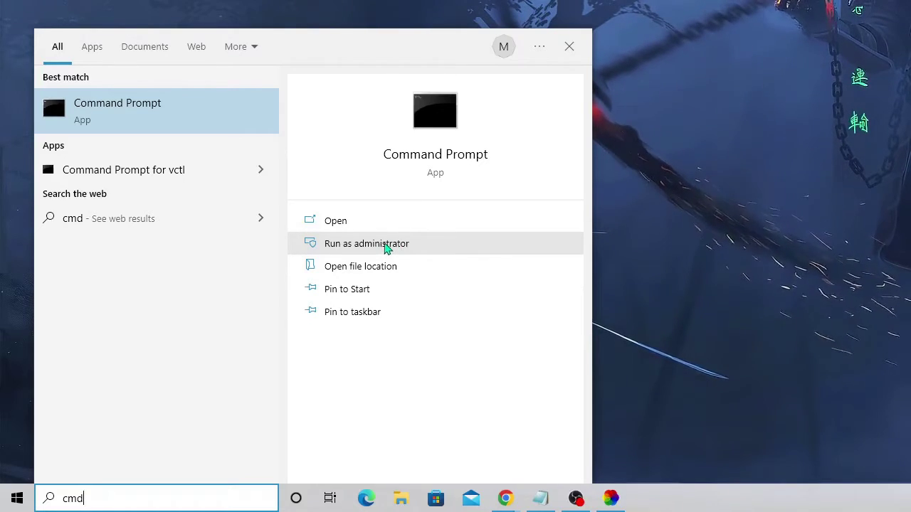
pyautogui.click(386, 247)
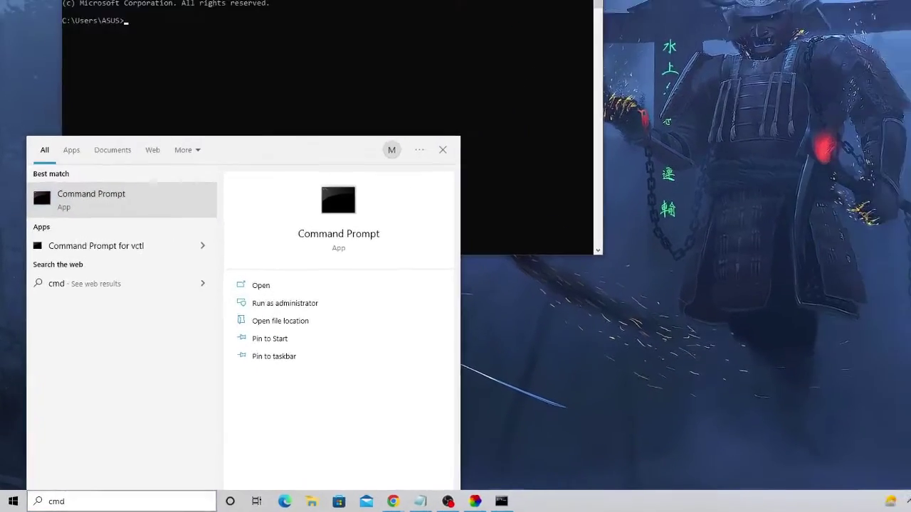
pyautogui.click(356, 90)
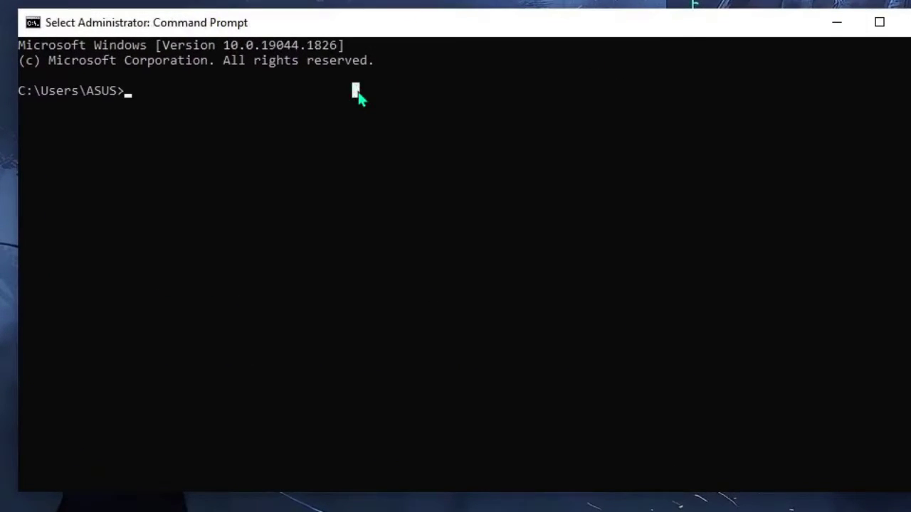
# Flush the DNS resolver cache by running ipconfig /flushdns.
pyautogui.write('i')
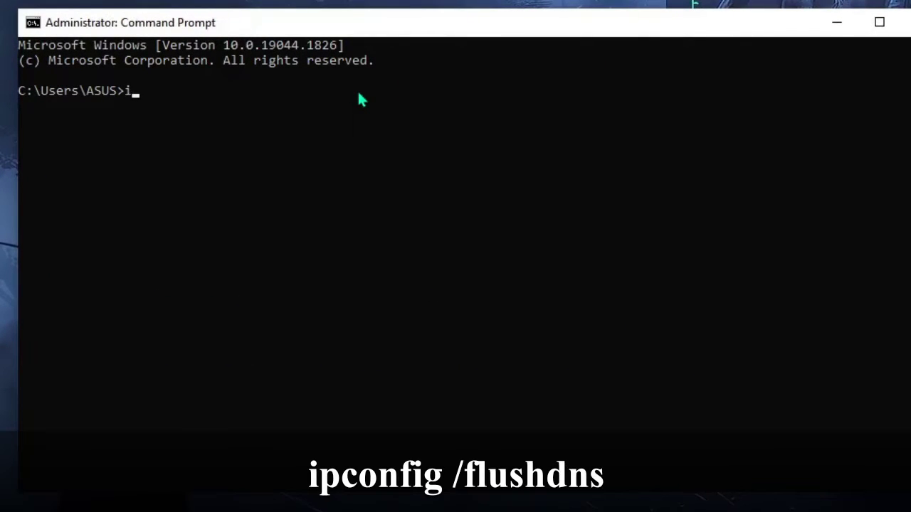
pyautogui.write('pconfig')
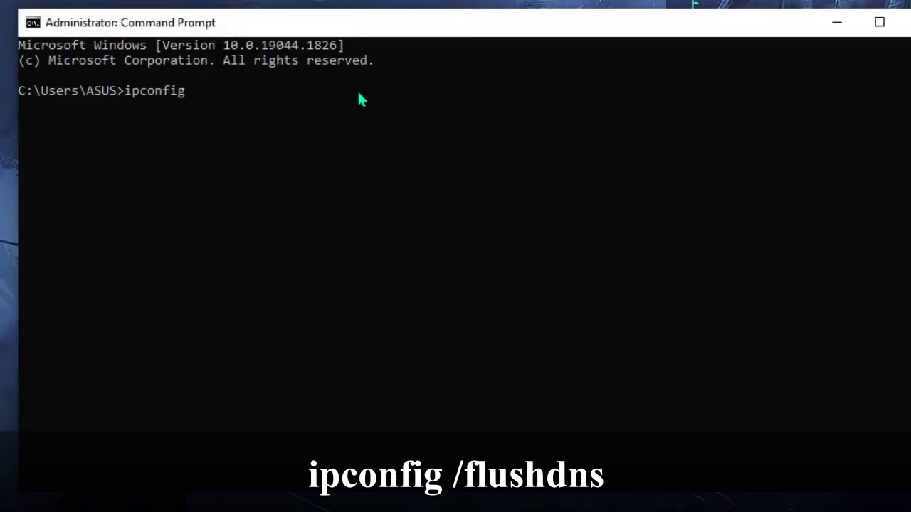
pyautogui.write(' /')
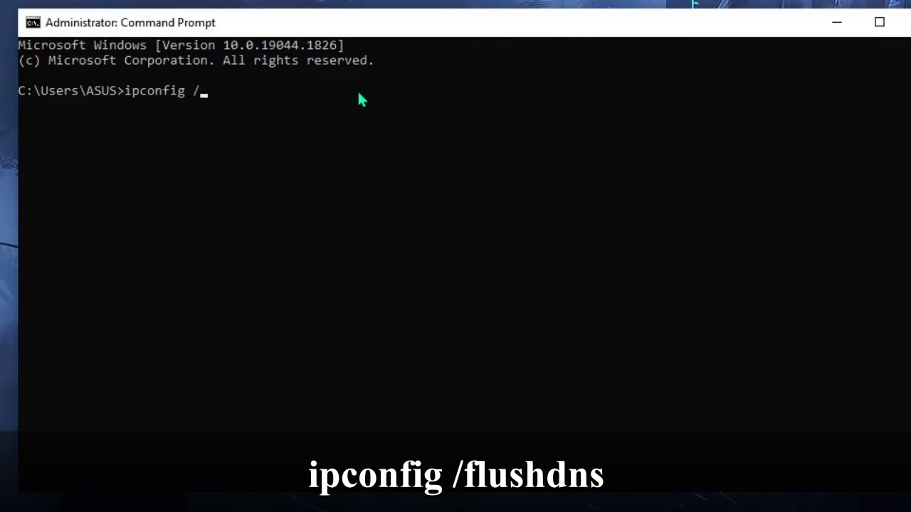
pyautogui.write('flushdns')
pyautogui.press('Return')
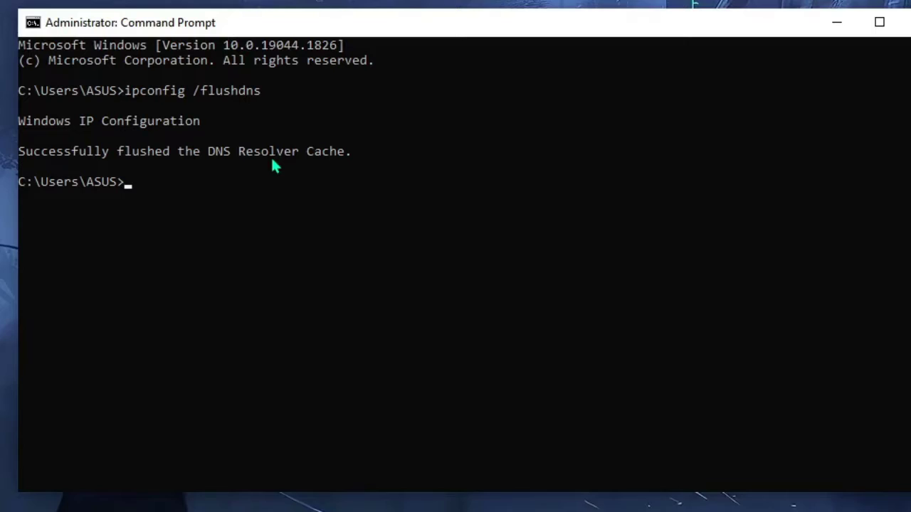
# Release the current IP configuration by running ipconfig /release.
pyautogui.write('ipconfig ')
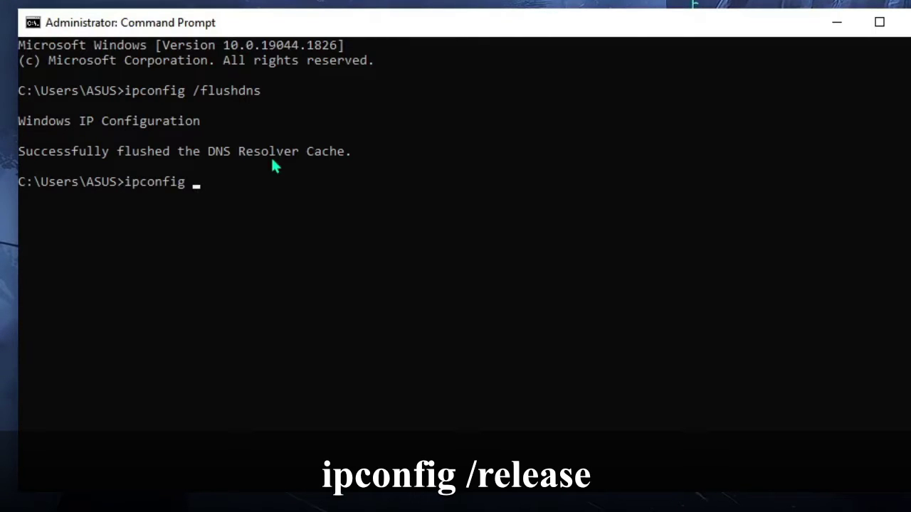
pyautogui.write('/release')
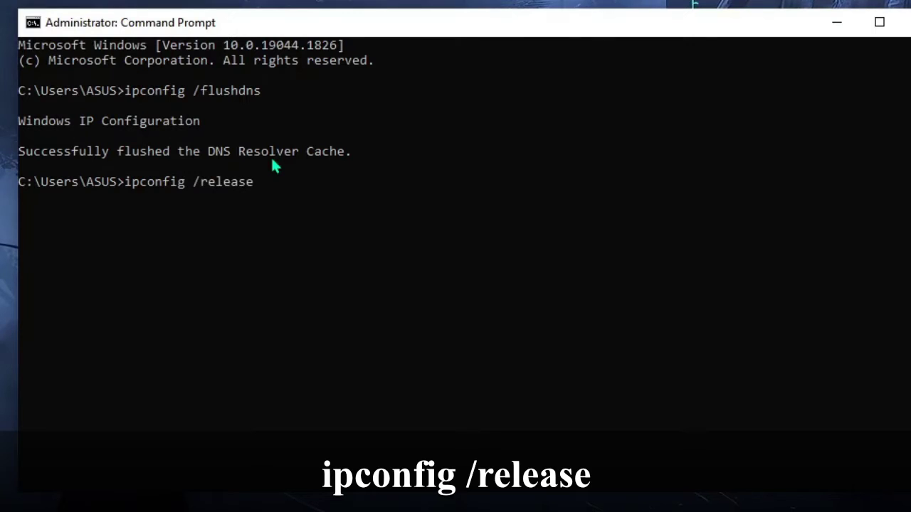
pyautogui.press('Return')
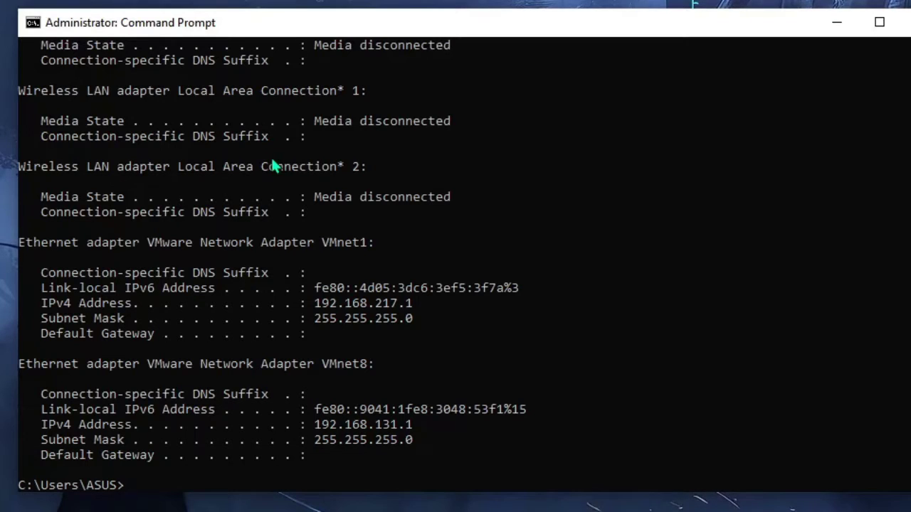
# Renew the IP configuration by running ipconfig /renew.
pyautogui.write('ipconfig')
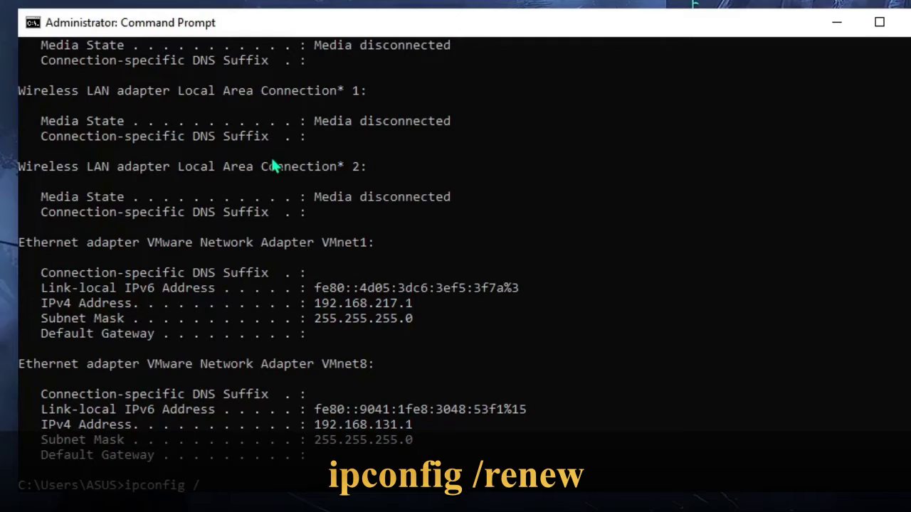
pyautogui.write(' /renew')
pyautogui.press('Return')
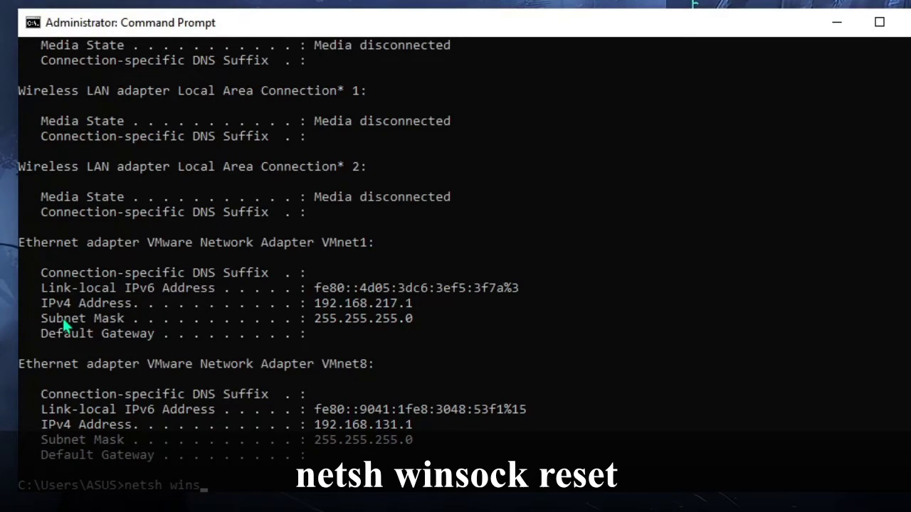
# Reset the Winsock catalog by running netsh winsock reset, and close Command Prompt.
pyautogui.write('ck reset')
pyautogui.press('Return')
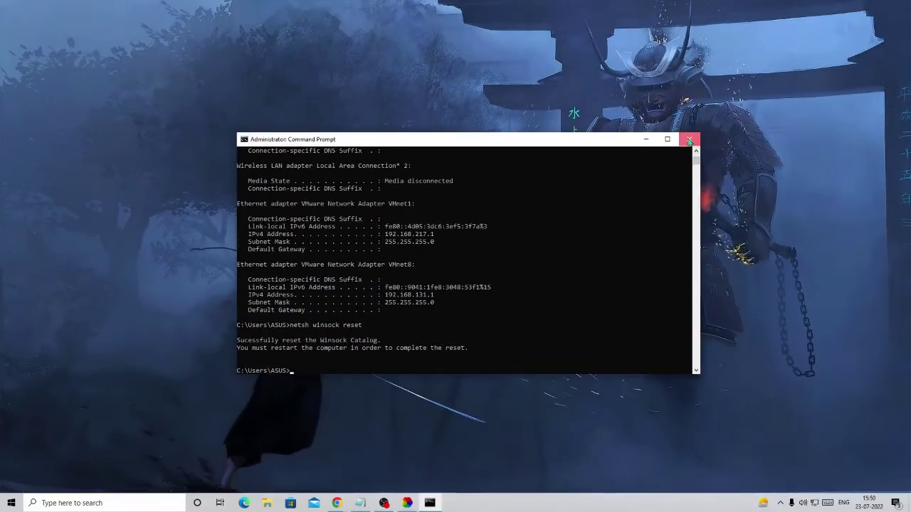
pyautogui.click(689, 140)
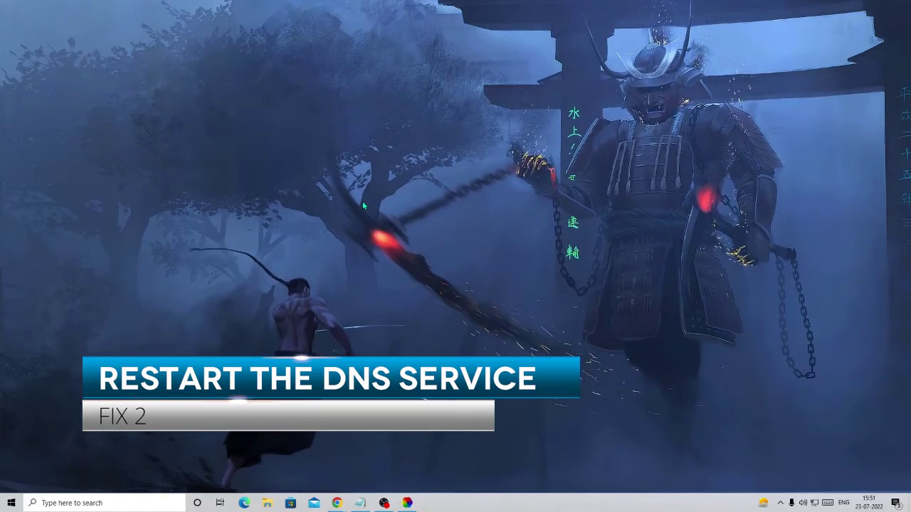
# Search Windows for services and open the Services app.
pyautogui.click(117, 504)
pyautogui.write('services')
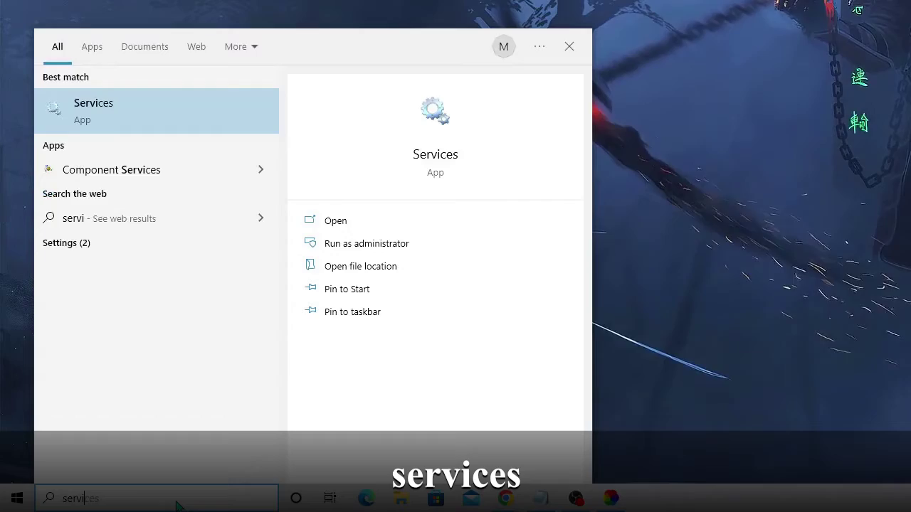
pyautogui.click(114, 128)
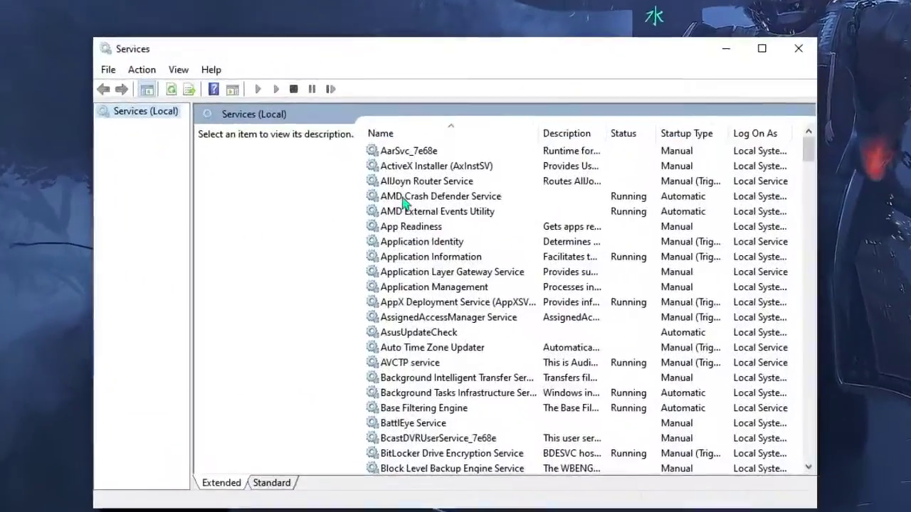
# Find and select the DNS Client service in the list of local services.
pyautogui.click(403, 198)
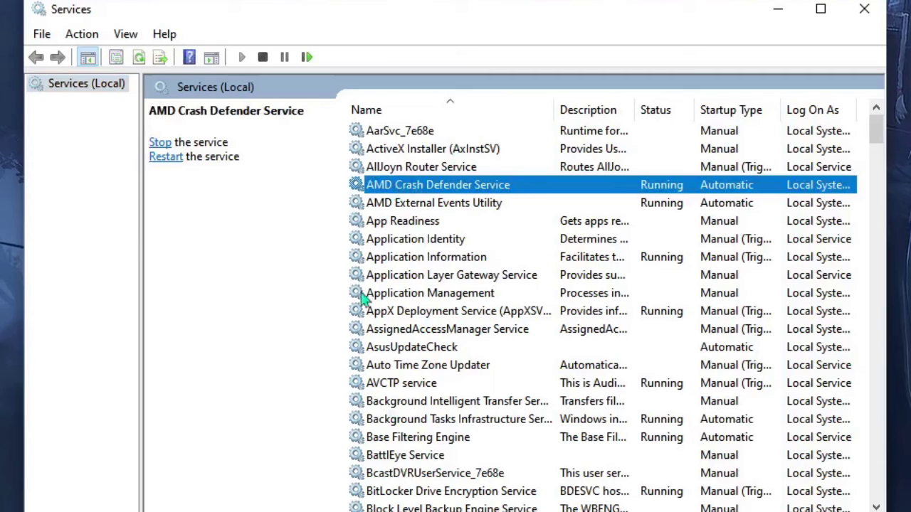
pyautogui.click(424, 276)
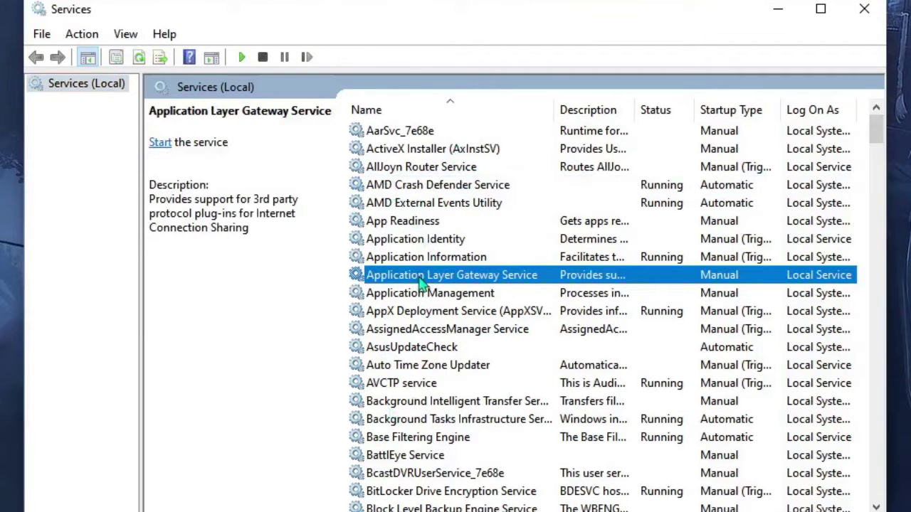
pyautogui.press('d')
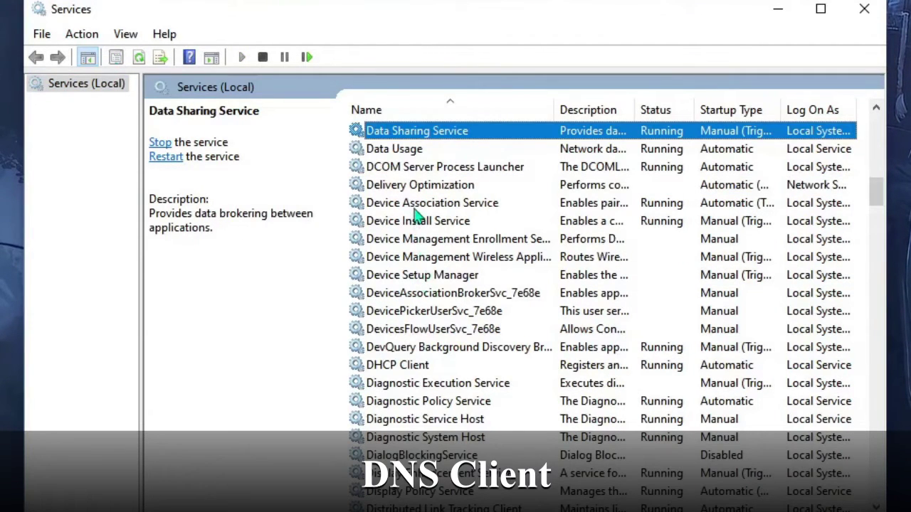
pyautogui.scroll(-8, 418, 221)
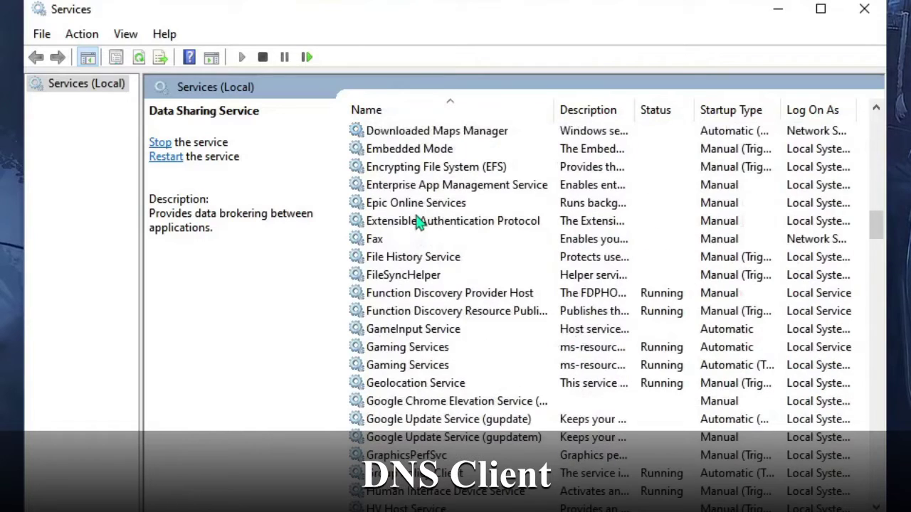
pyautogui.scroll(6, 418, 221)
pyautogui.click(418, 221)
pyautogui.click(388, 440)
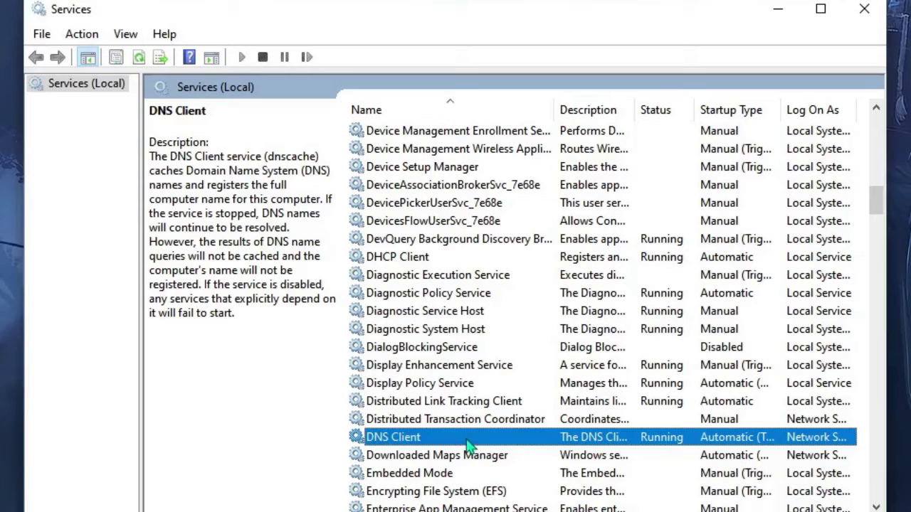
# Examine the properties of the DNS Client service and close them without changes.
pyautogui.doubleClick(470, 442)
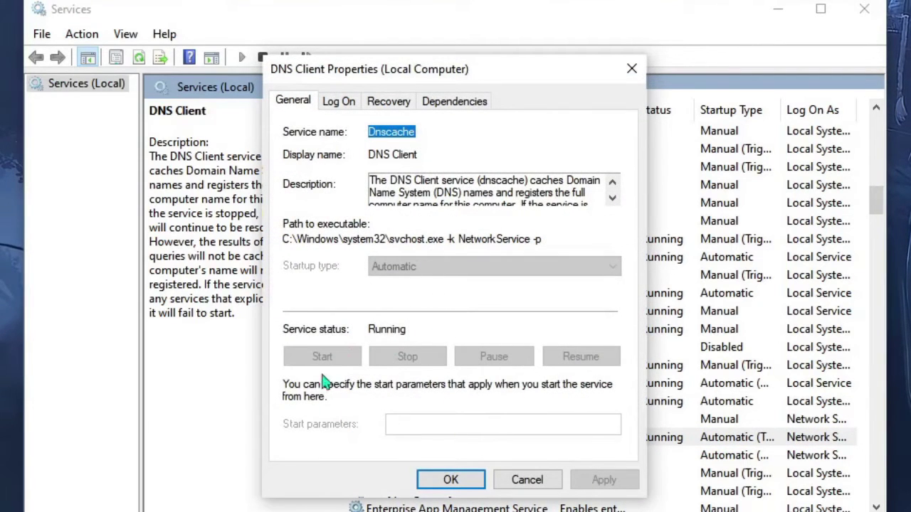
pyautogui.click(452, 482)
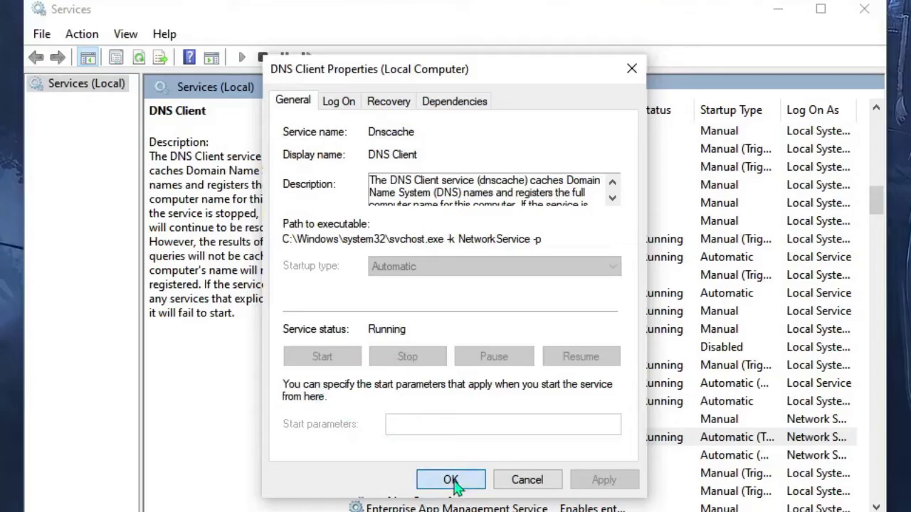
pyautogui.click(452, 481)
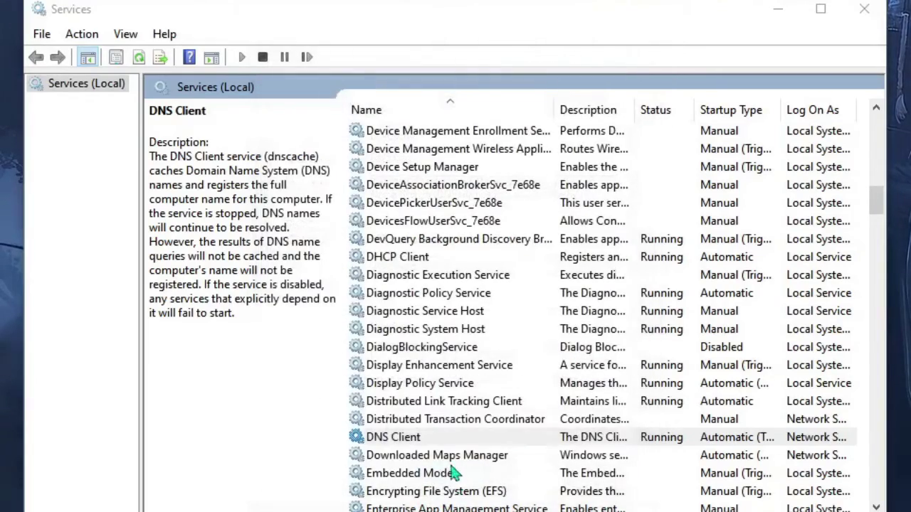
# Refresh the DNS Client service and close the Services window.
pyautogui.rightClick(427, 440)
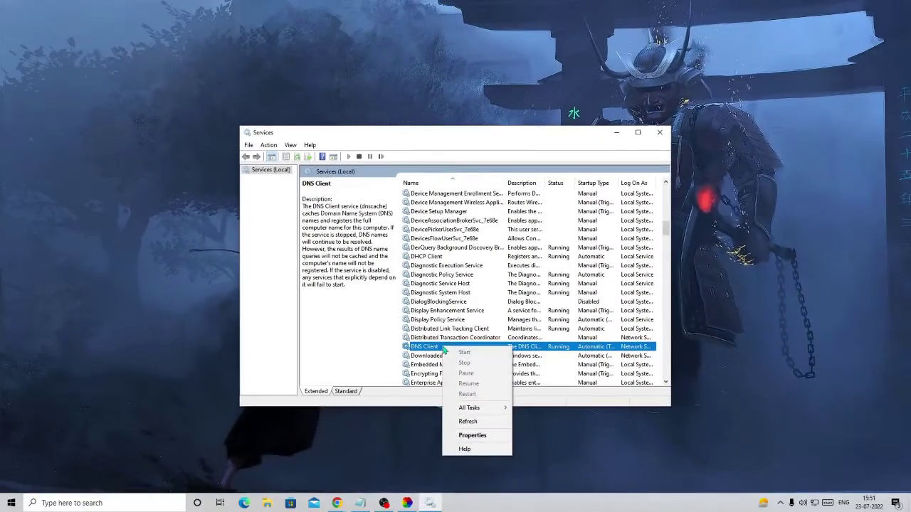
pyautogui.click(474, 422)
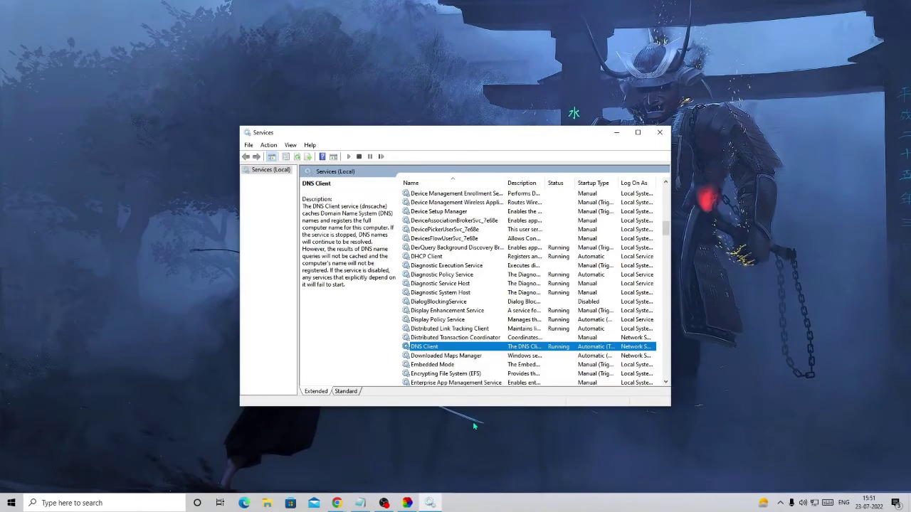
pyautogui.rightClick(474, 346)
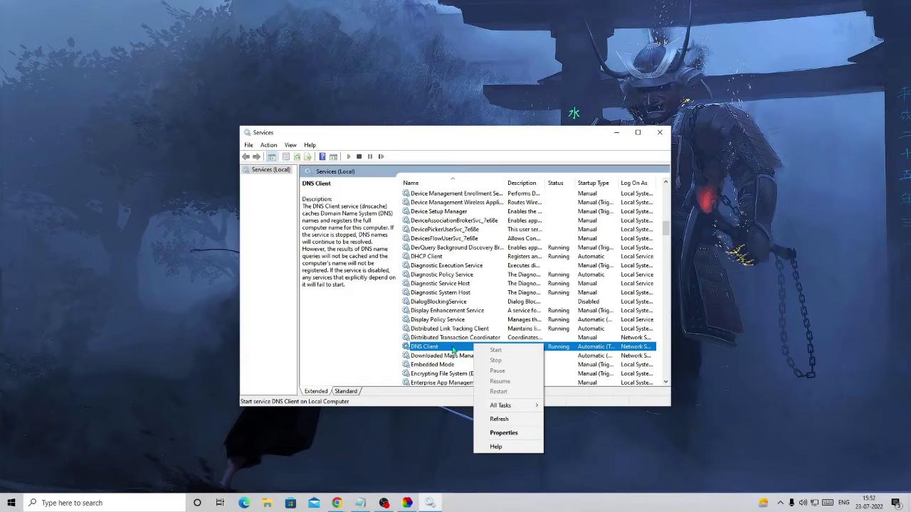
pyautogui.click(453, 349)
pyautogui.rightClick(452, 347)
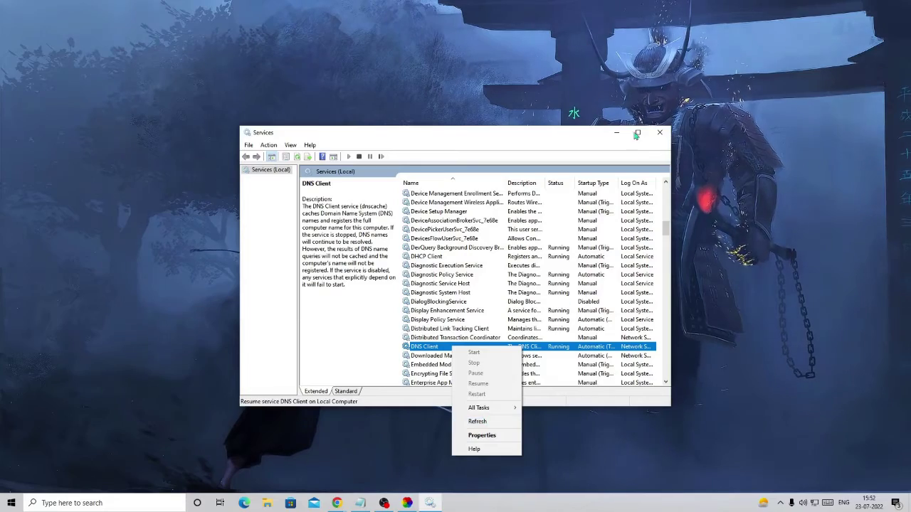
pyautogui.click(475, 422)
pyautogui.click(659, 132)
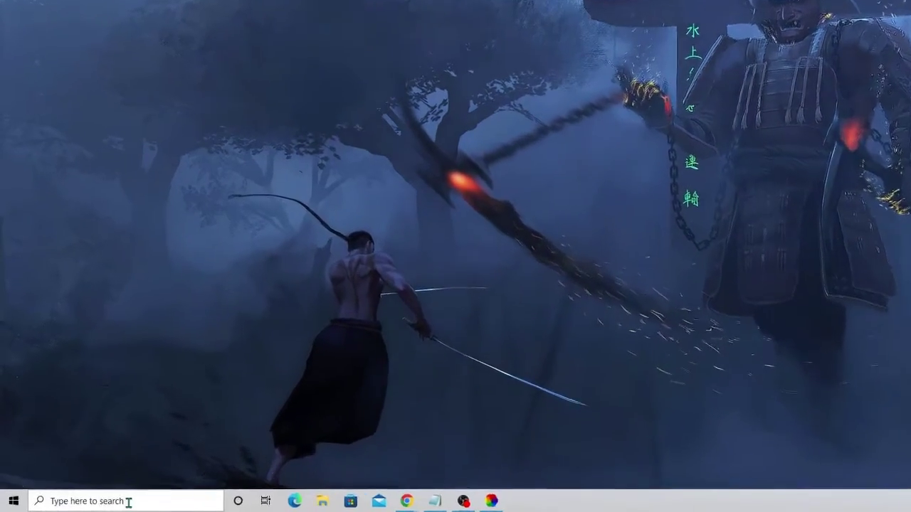
# Search Windows for proxy, open Proxy settings and toggle Automatically detect settings.
pyautogui.click(104, 503)
pyautogui.write('p')
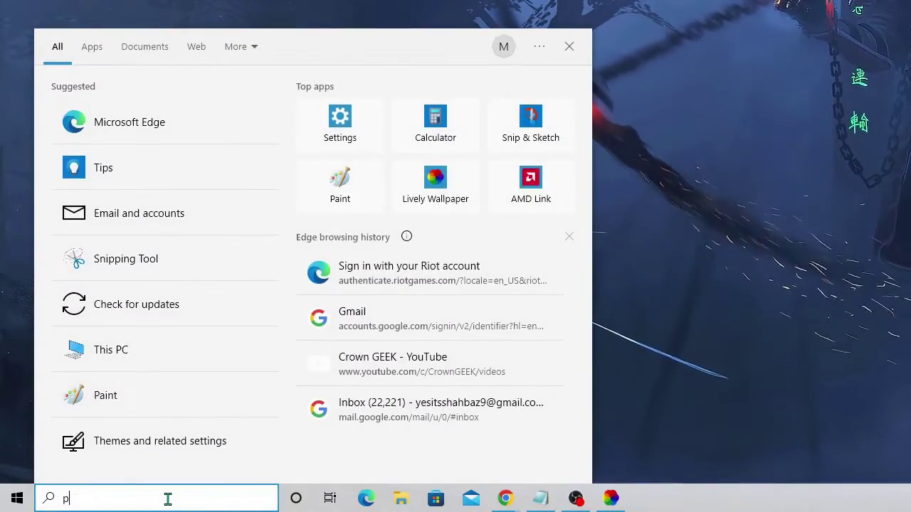
pyautogui.write('roxy')
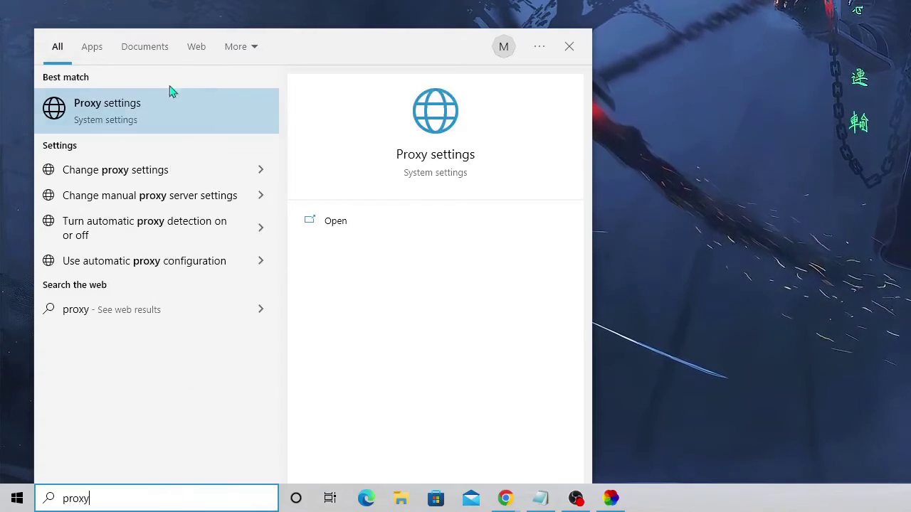
pyautogui.click(140, 123)
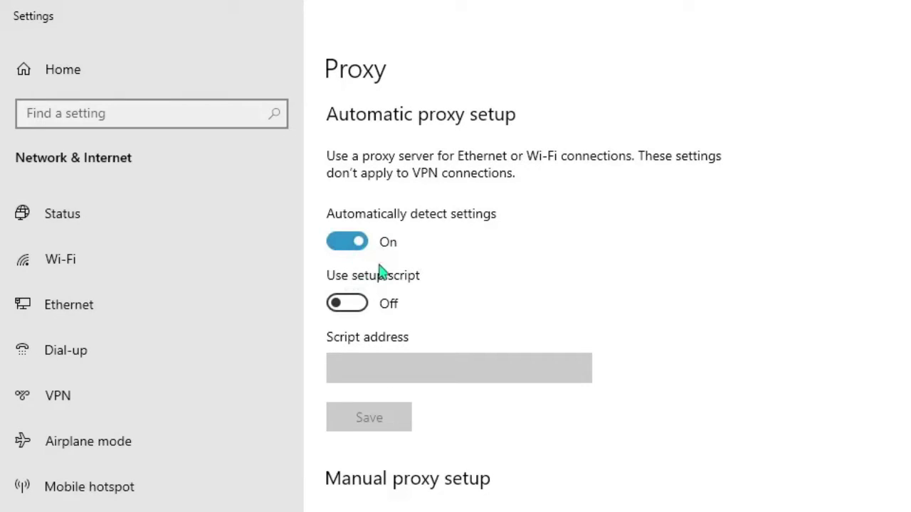
pyautogui.click(363, 244)
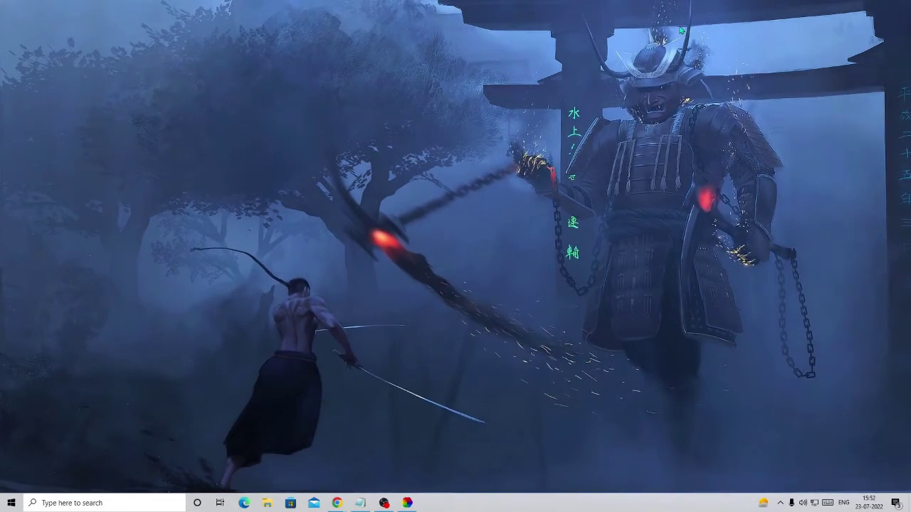
# Search Windows for ncpa.cpl and open the Network Connections window.
pyautogui.click(114, 503)
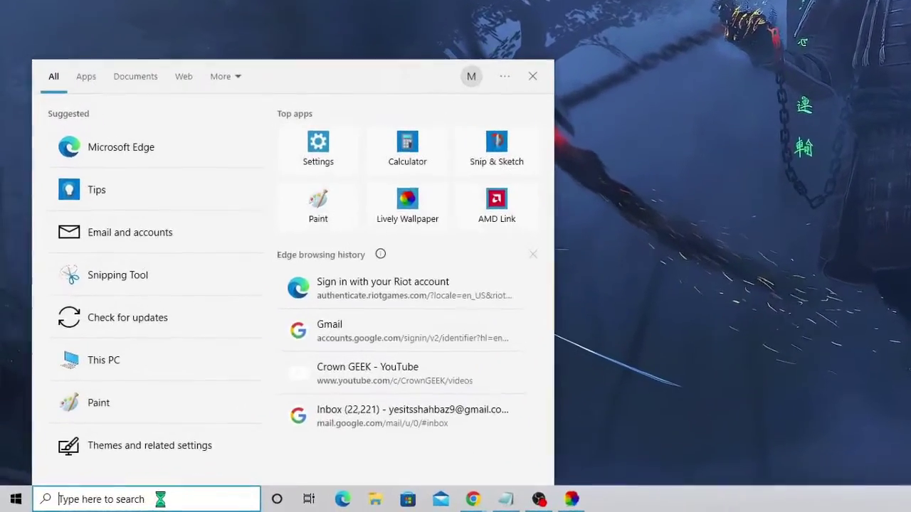
pyautogui.write('n')
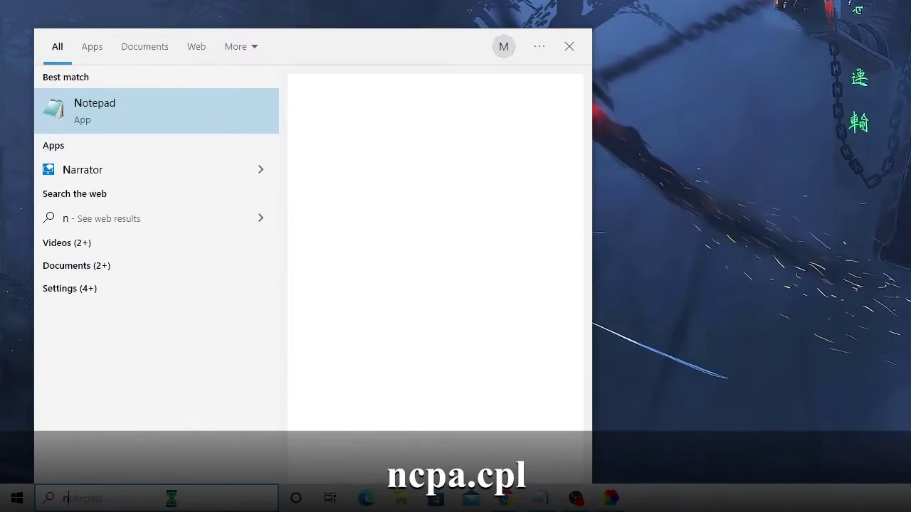
pyautogui.write('cpa.cpl')
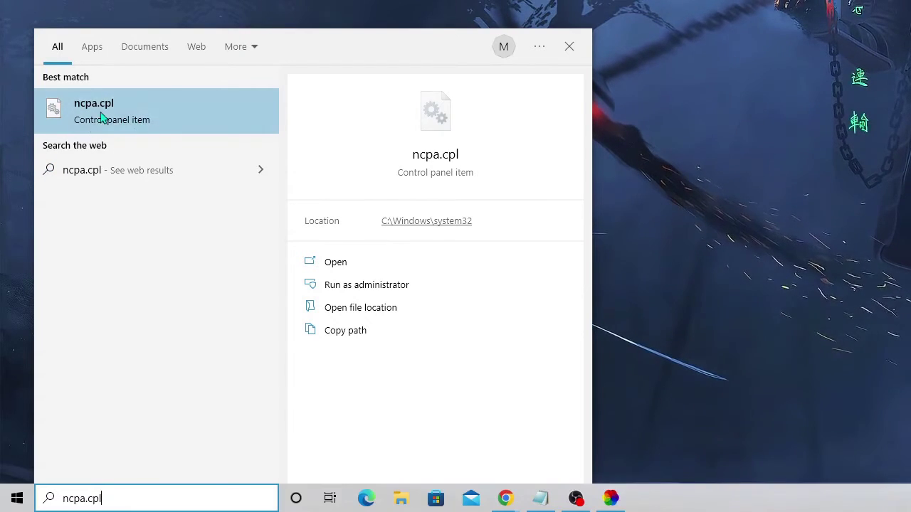
pyautogui.click(161, 124)
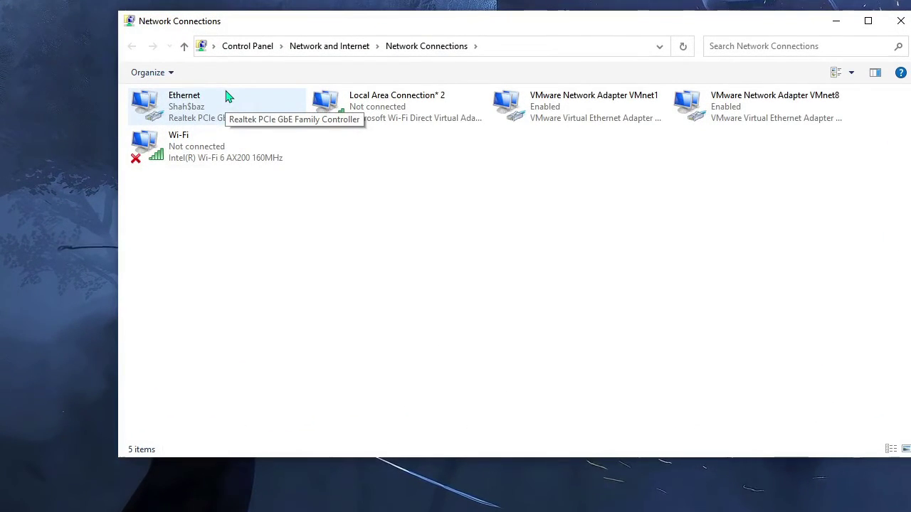
# Open the Ethernet adapter's properties and bring up its Internet Protocol Version 4 (TCP/IPv4) properties.
pyautogui.click(245, 154)
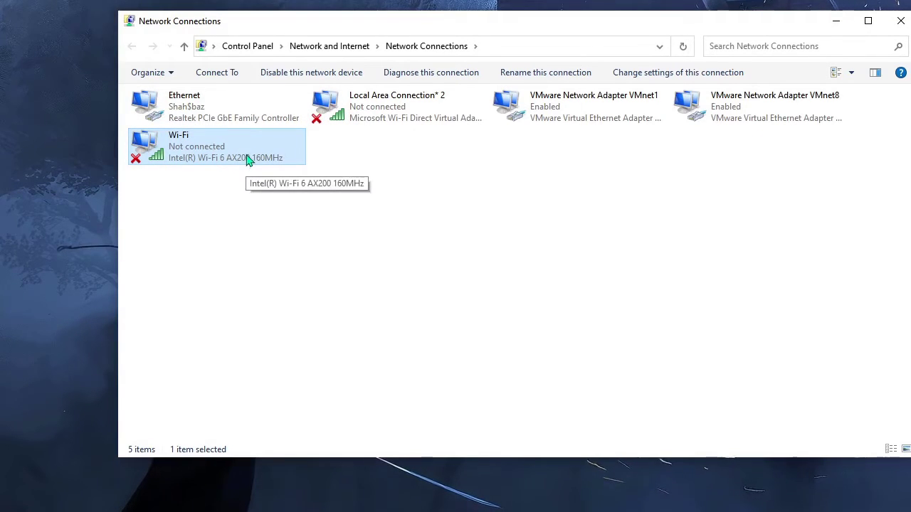
pyautogui.click(201, 112)
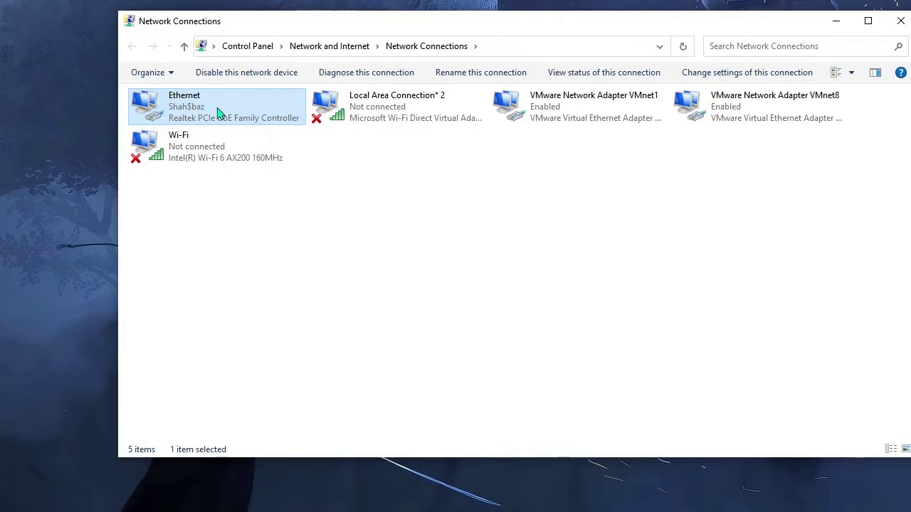
pyautogui.rightClick(218, 109)
pyautogui.click(284, 245)
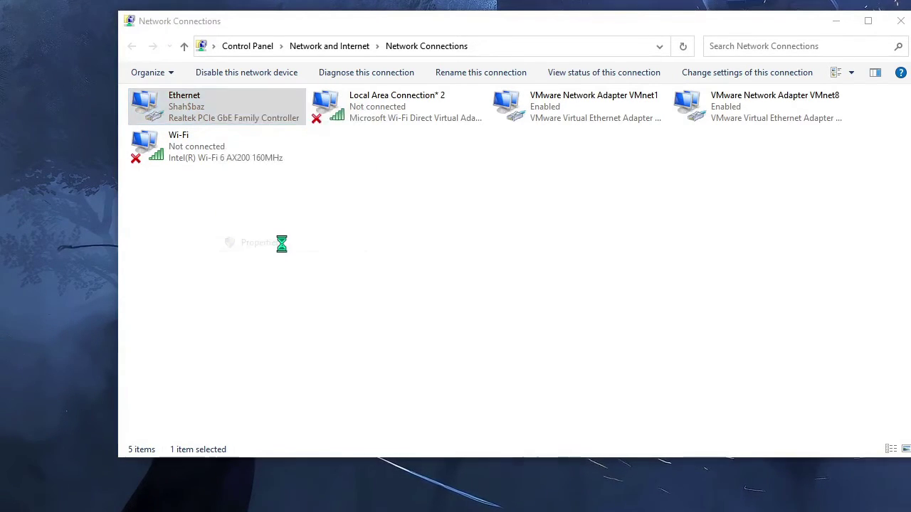
pyautogui.click(238, 249)
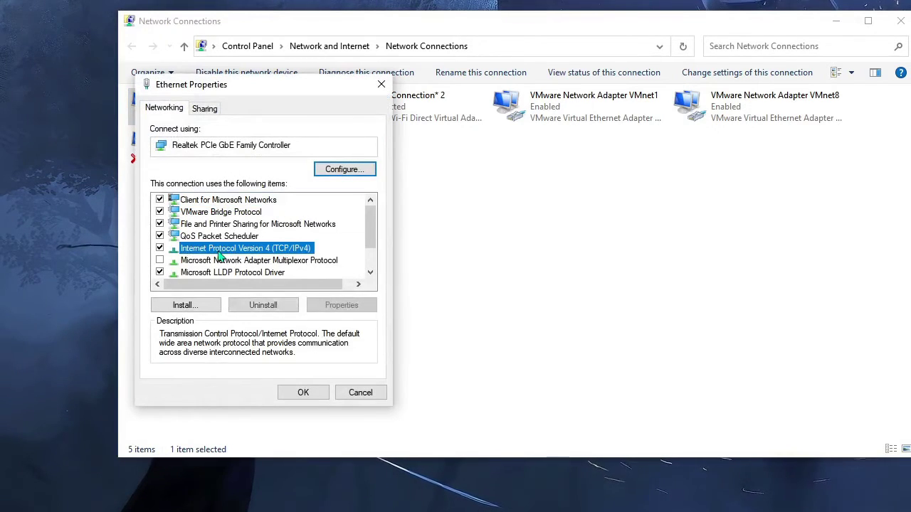
pyautogui.doubleClick(264, 249)
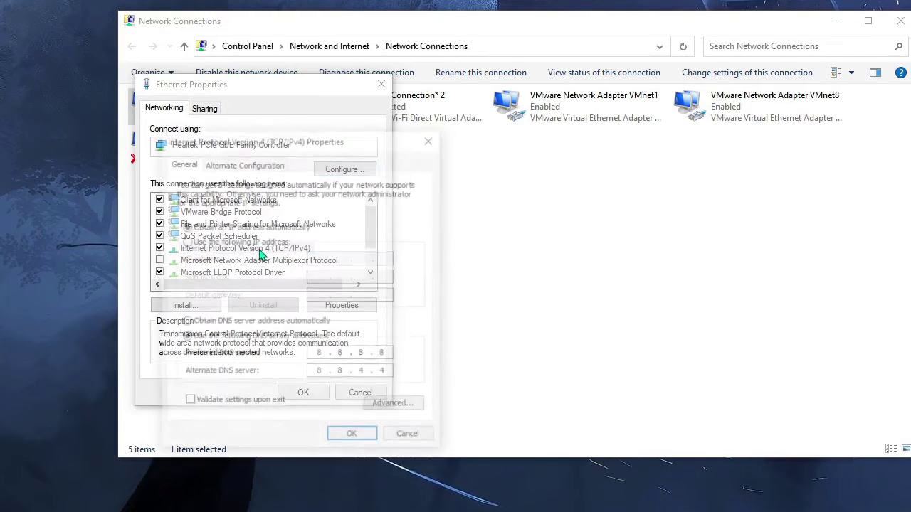
pyautogui.moveTo(304, 140); pyautogui.dragTo(356, 87)
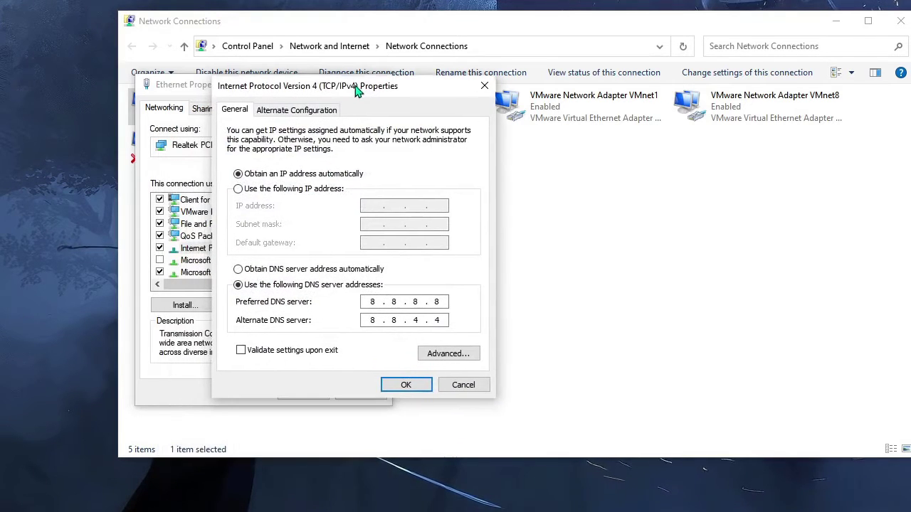
# Set the preferred DNS server to 8.8.8.8 and the alternate to 8.8.4.4, apply them and close Network Connections.
pyautogui.click(251, 269)
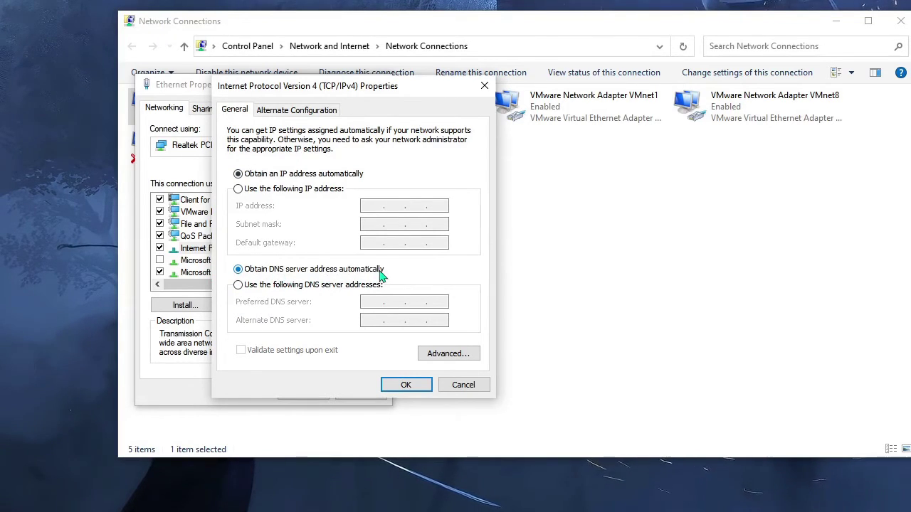
pyautogui.click(240, 286)
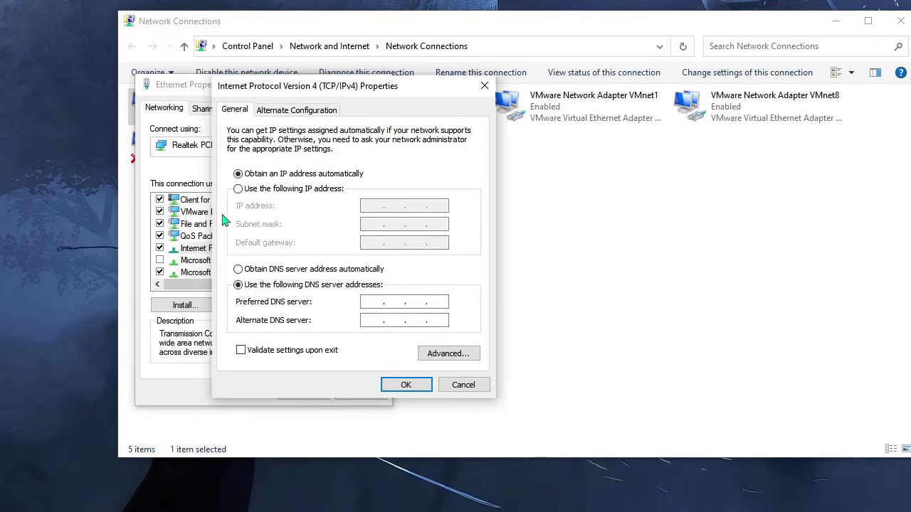
pyautogui.write('8.8.4.4')
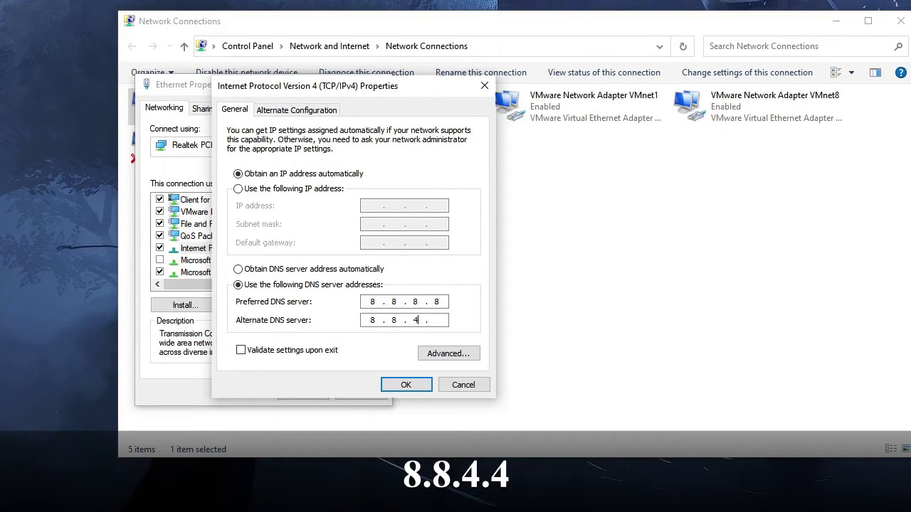
pyautogui.click(405, 384)
pyautogui.click(304, 393)
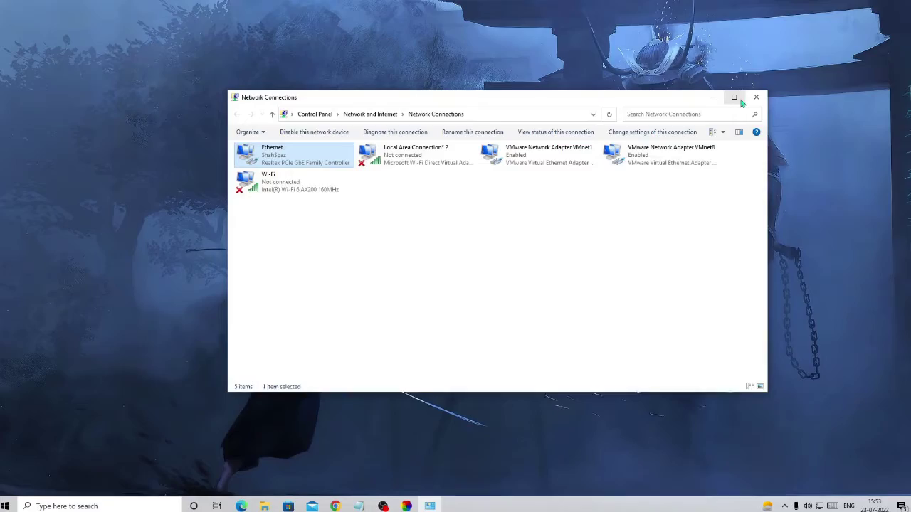
pyautogui.click(816, 64)
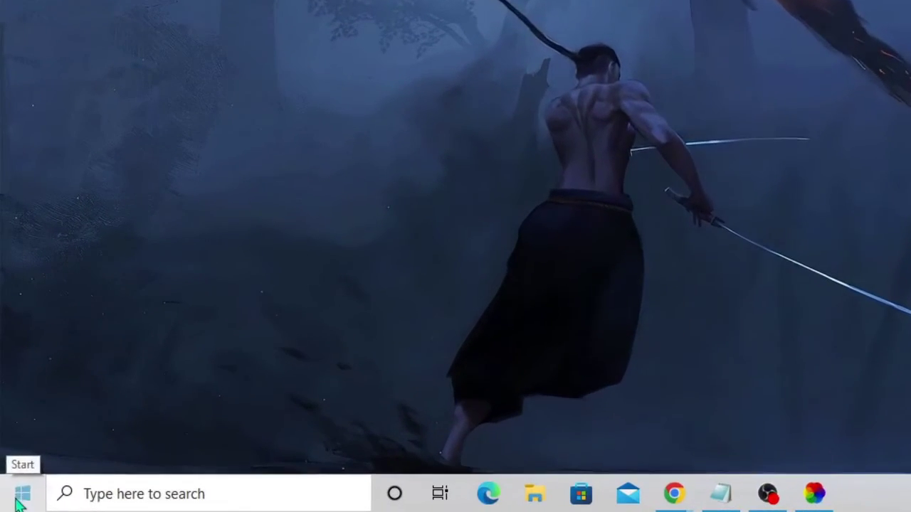
# Open Device Manager and expand the Network adapters category.
pyautogui.rightClick(16, 500)
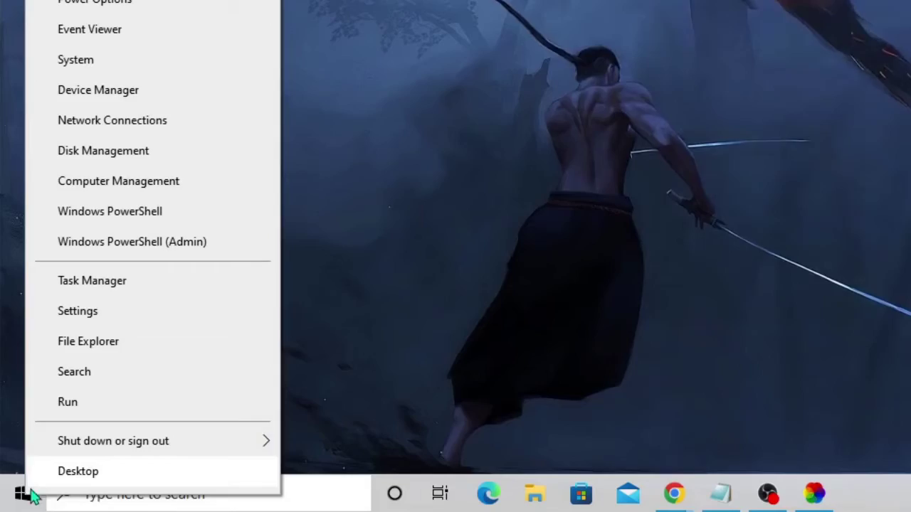
pyautogui.click(169, 93)
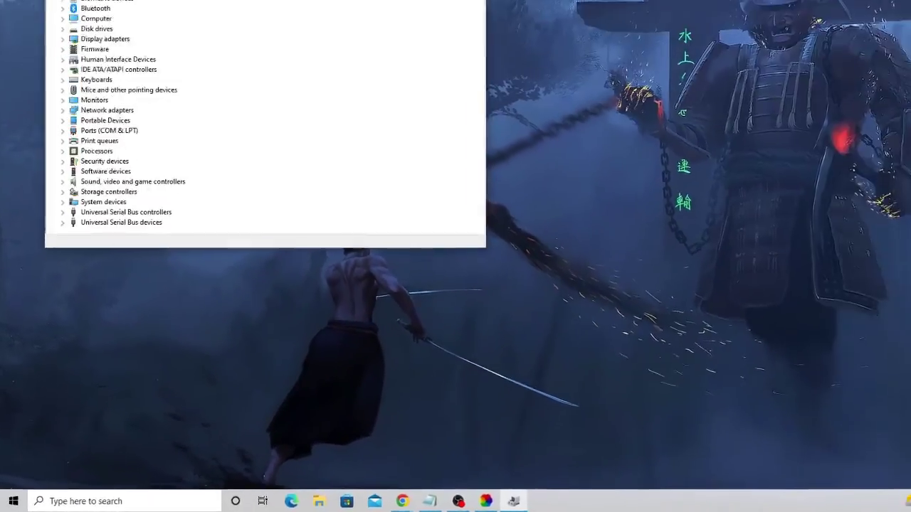
pyautogui.moveTo(306, 2); pyautogui.dragTo(561, 62)
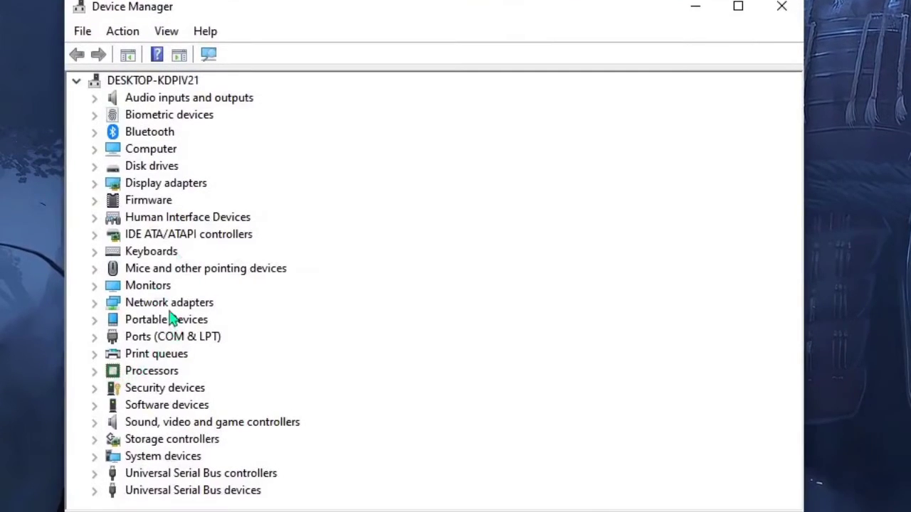
pyautogui.click(150, 306)
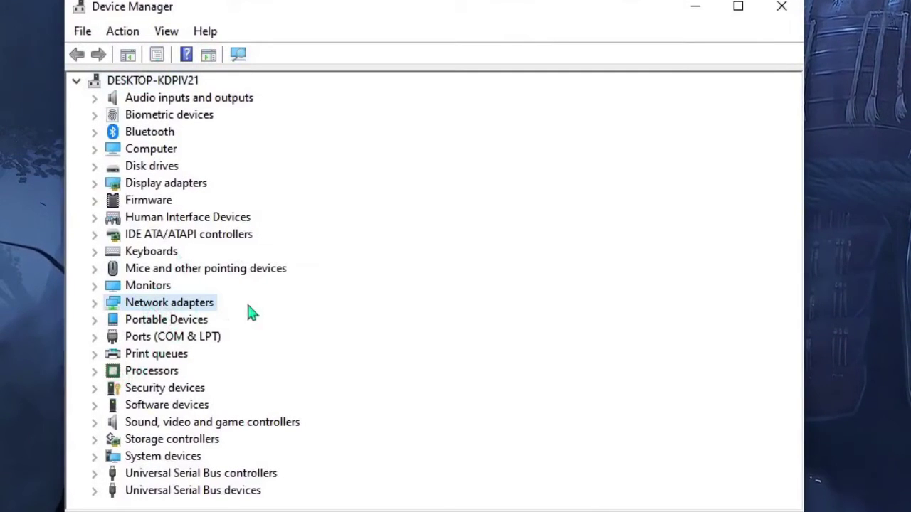
pyautogui.doubleClick(183, 304)
pyautogui.click(201, 343)
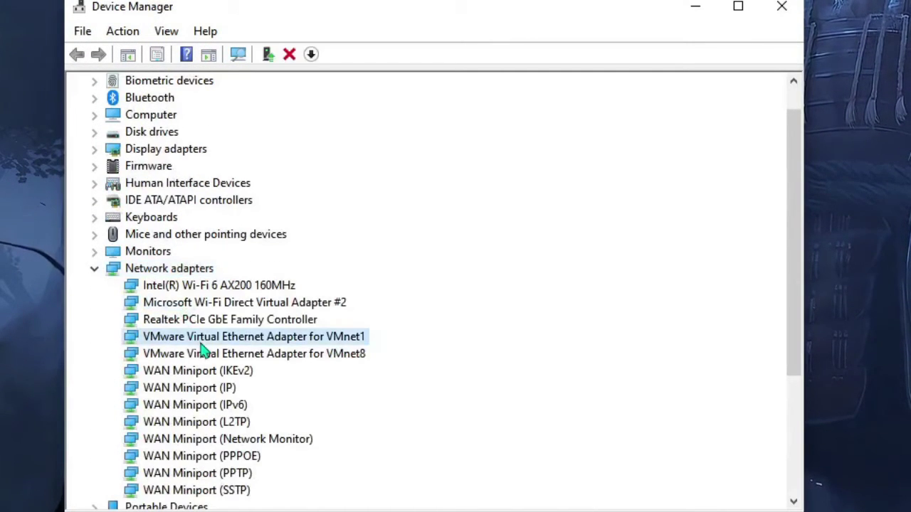
pyautogui.click(208, 375)
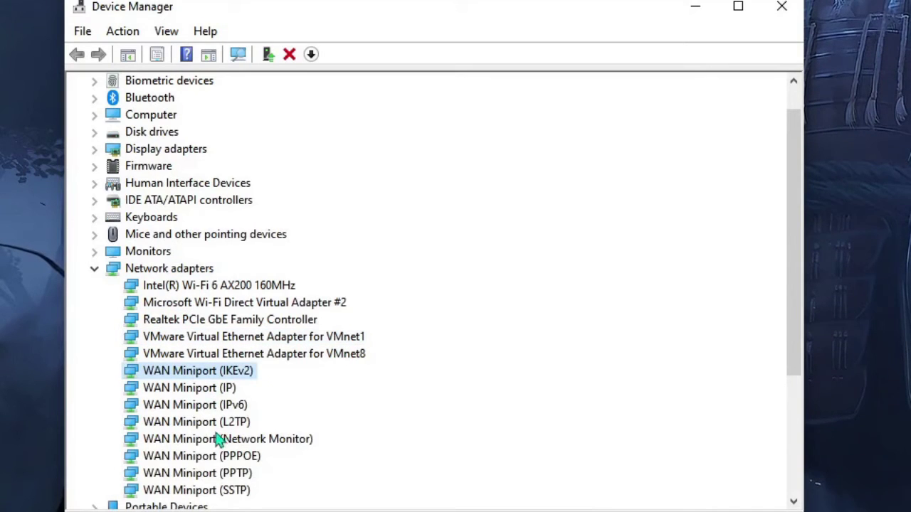
# Update the Intel(R) Wi-Fi 6 AX200 160MHz driver with an automatic driver search, and close Device Manager.
pyautogui.click(178, 288)
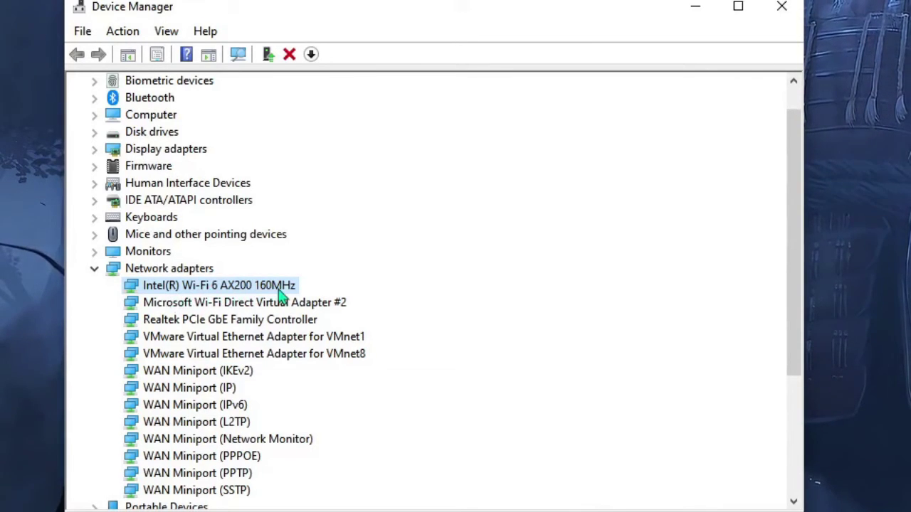
pyautogui.rightClick(253, 295)
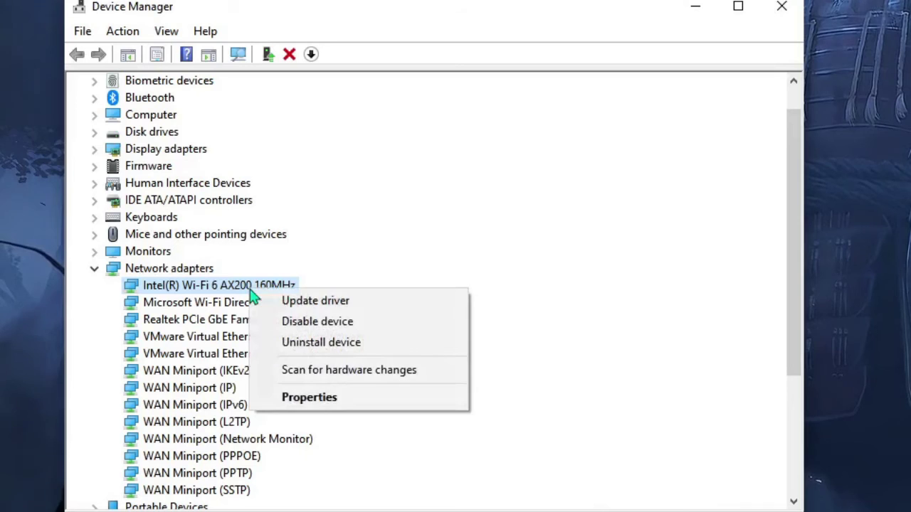
pyautogui.click(321, 303)
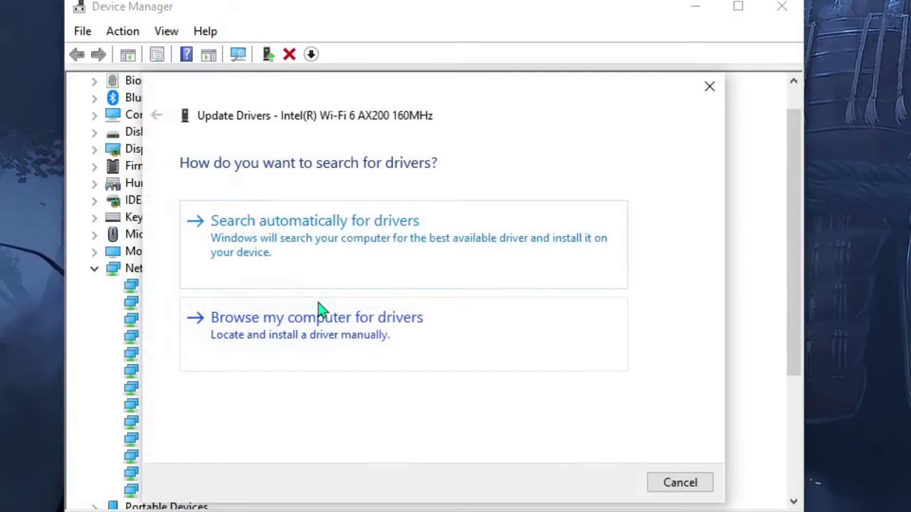
pyautogui.click(370, 245)
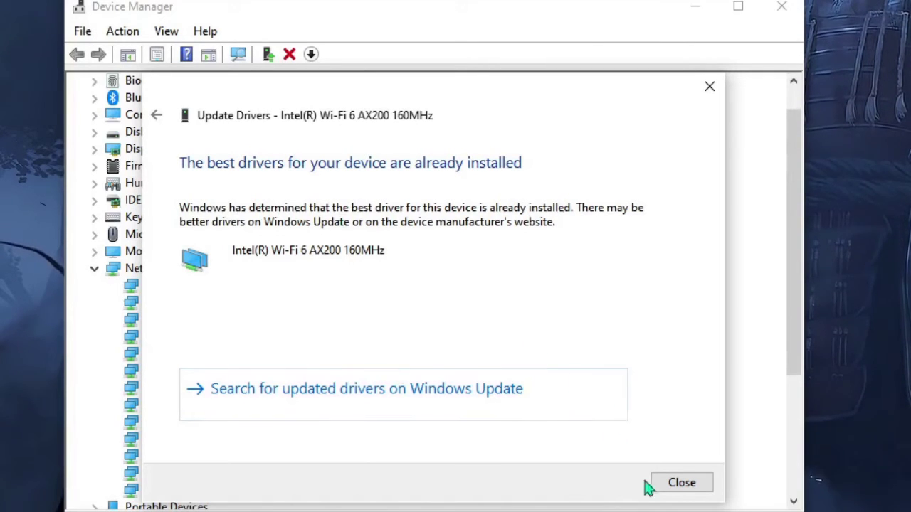
pyautogui.click(681, 484)
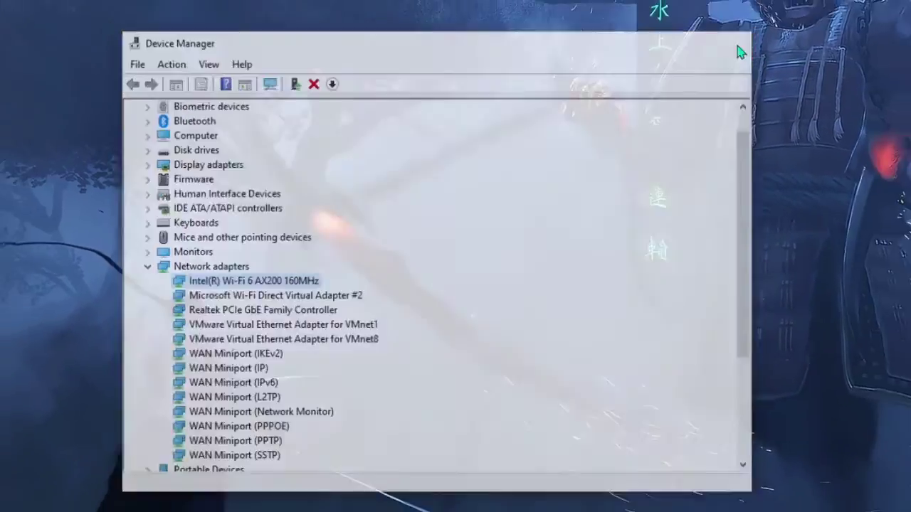
pyautogui.click(782, 9)
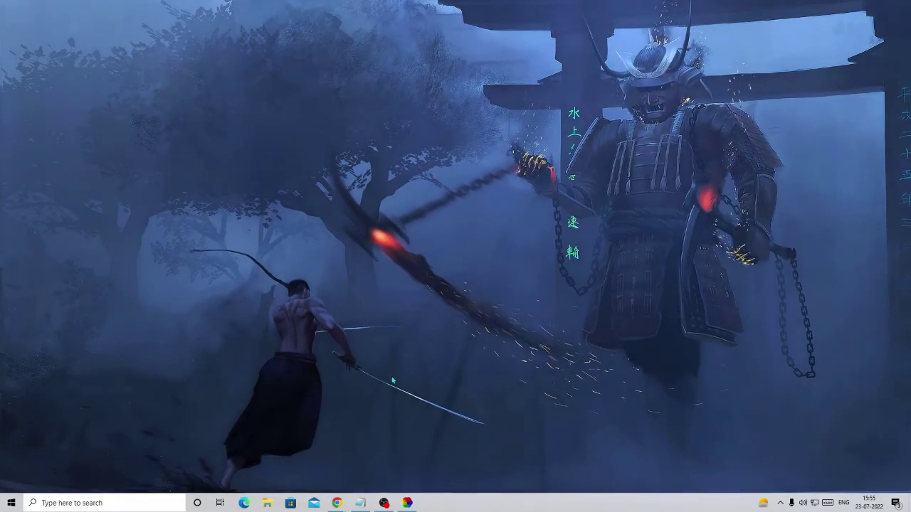
# Switch to Chrome and open Clear browsing data from the Privacy and security settings.
pyautogui.moveTo(337, 504)
pyautogui.click(378, 485)
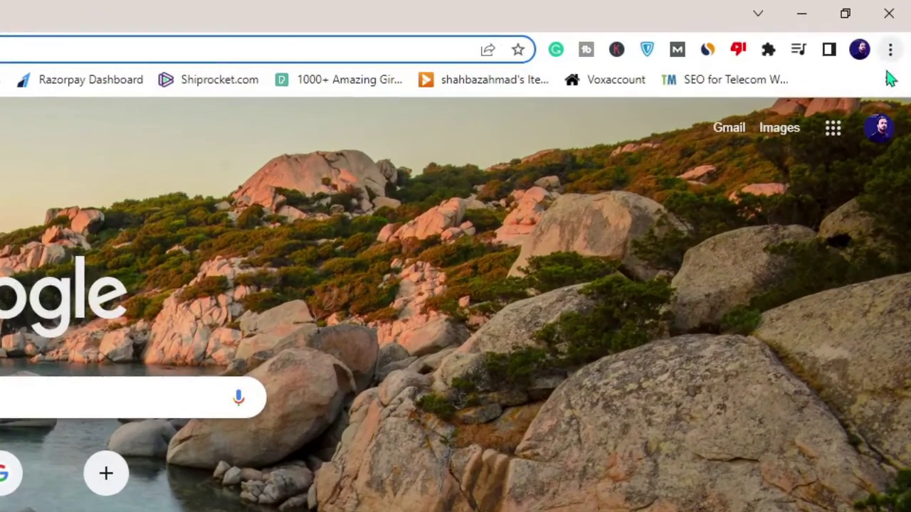
pyautogui.click(892, 57)
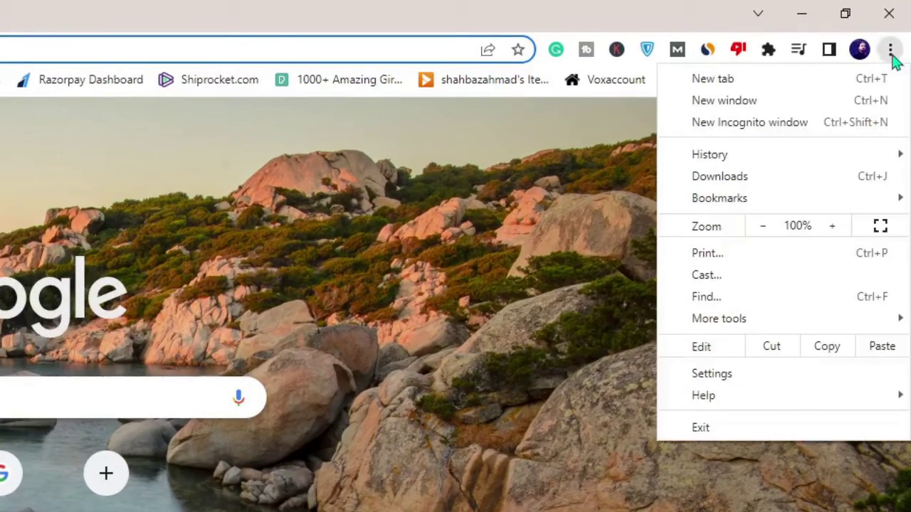
pyautogui.click(712, 375)
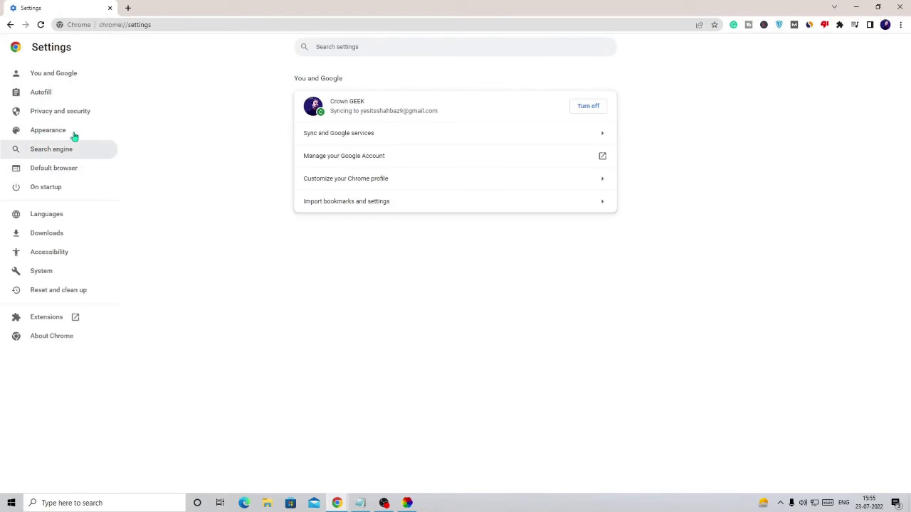
pyautogui.click(76, 118)
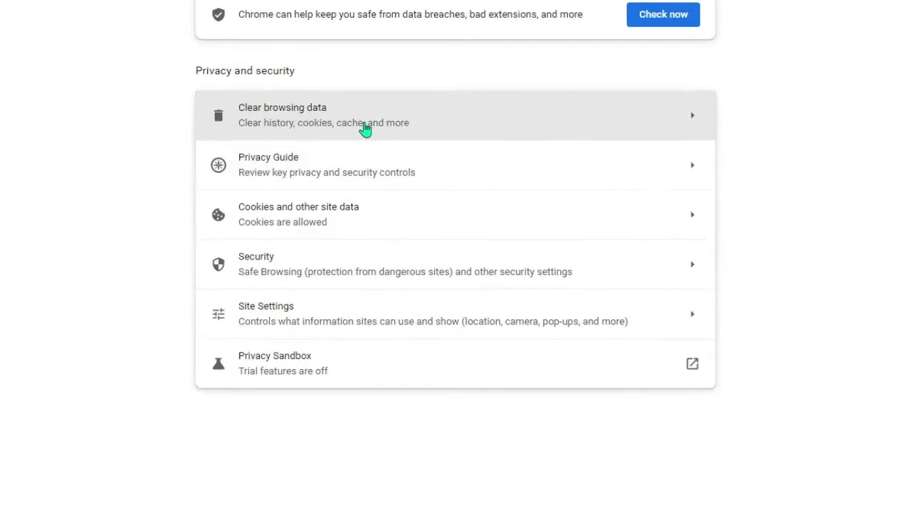
pyautogui.click(365, 128)
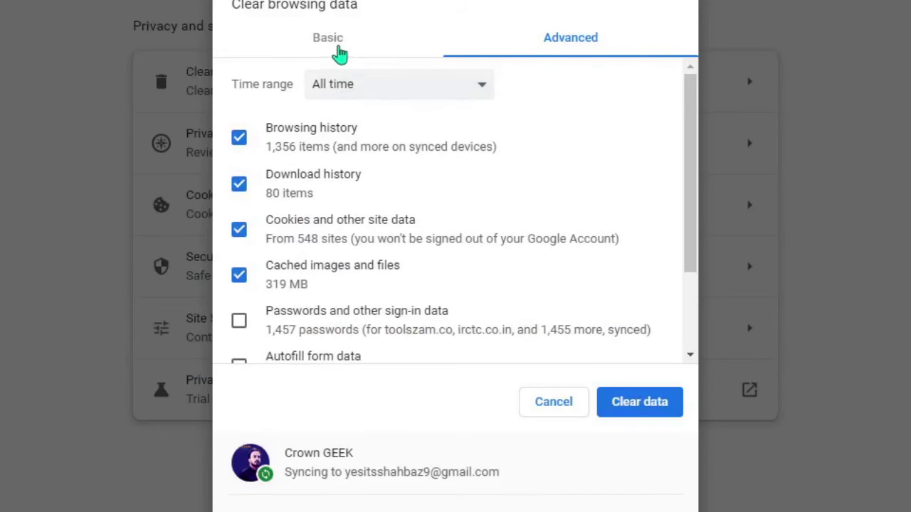
# Set the Advanced clearing time range to All time and clear the selected browsing data.
pyautogui.click(335, 42)
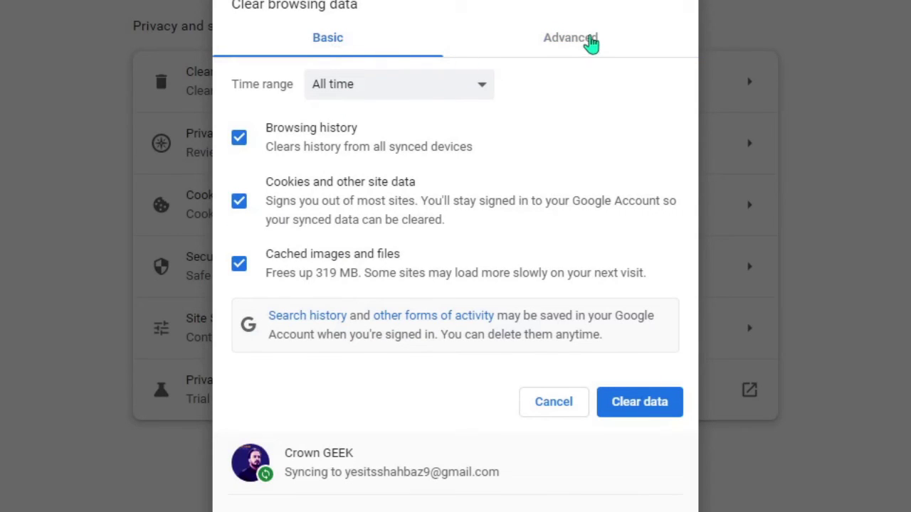
pyautogui.click(592, 41)
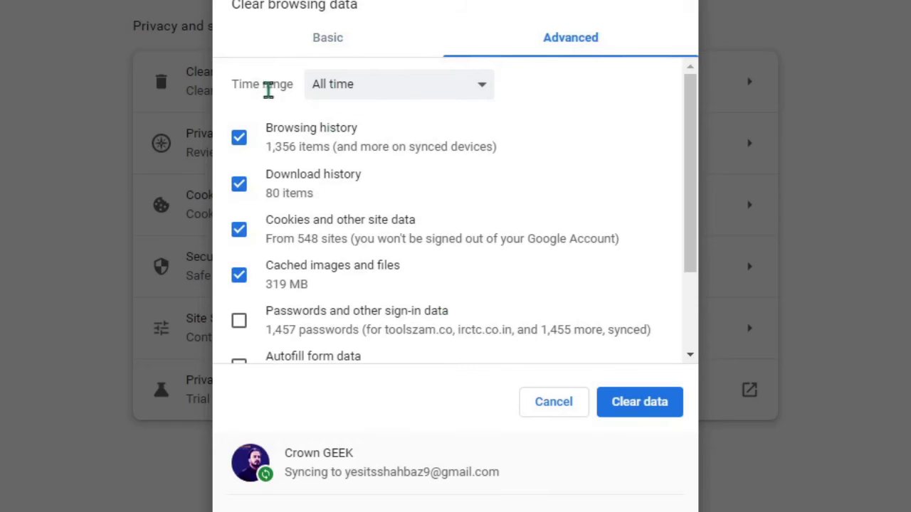
pyautogui.click(407, 99)
pyautogui.click(382, 174)
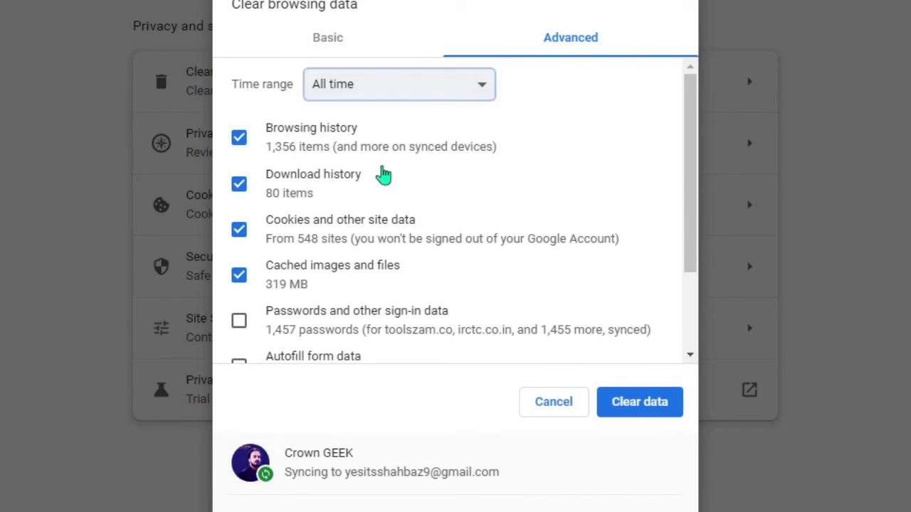
pyautogui.scroll(-2, 367, 206)
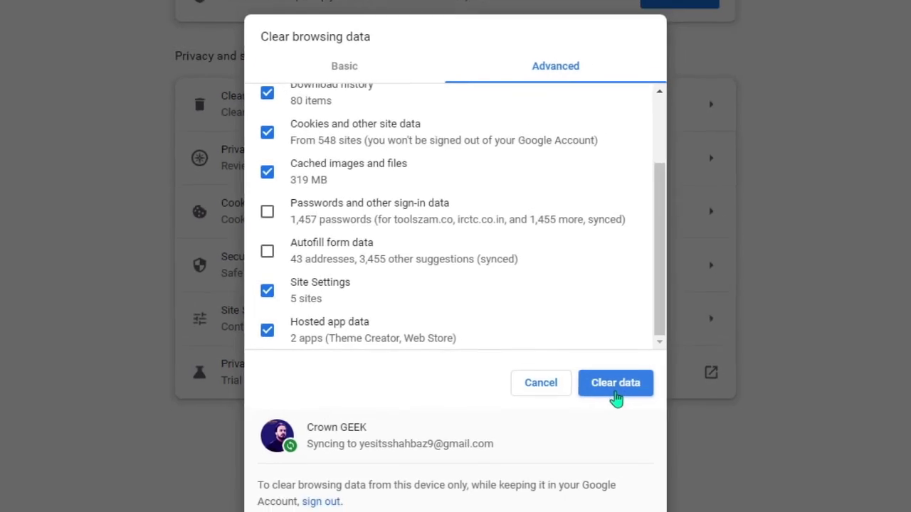
pyautogui.click(554, 402)
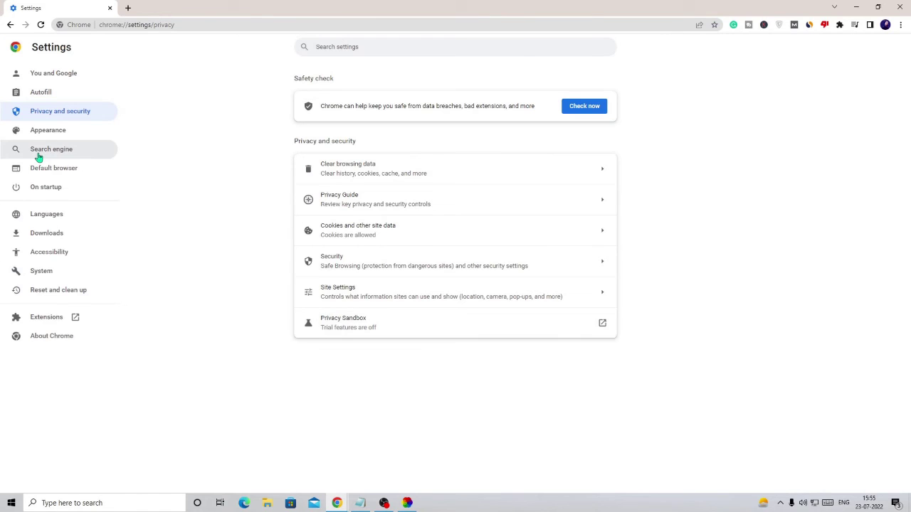
# Open the reset confirmation for restoring Chrome's settings to their original defaults.
pyautogui.click(78, 297)
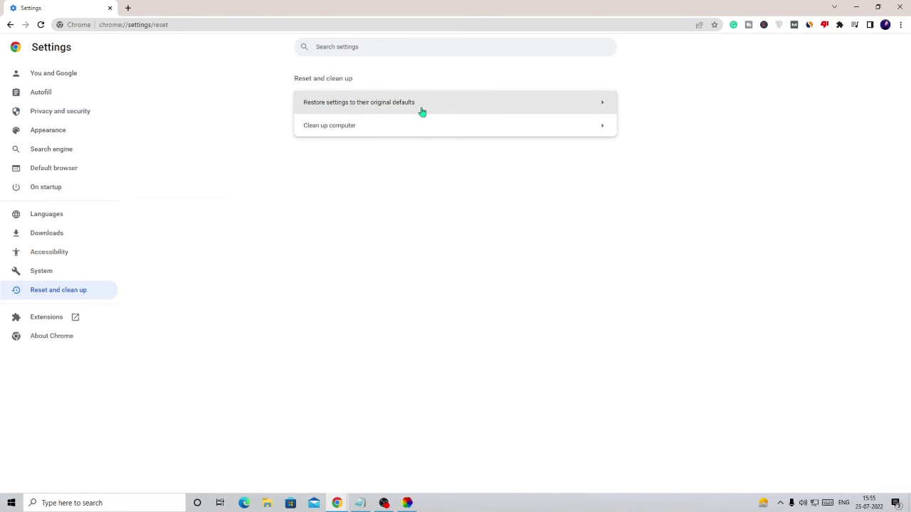
pyautogui.click(461, 106)
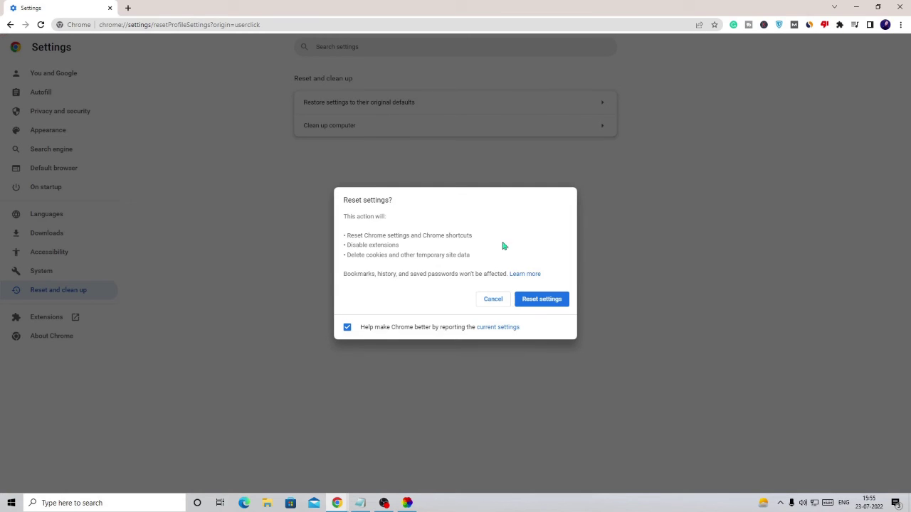